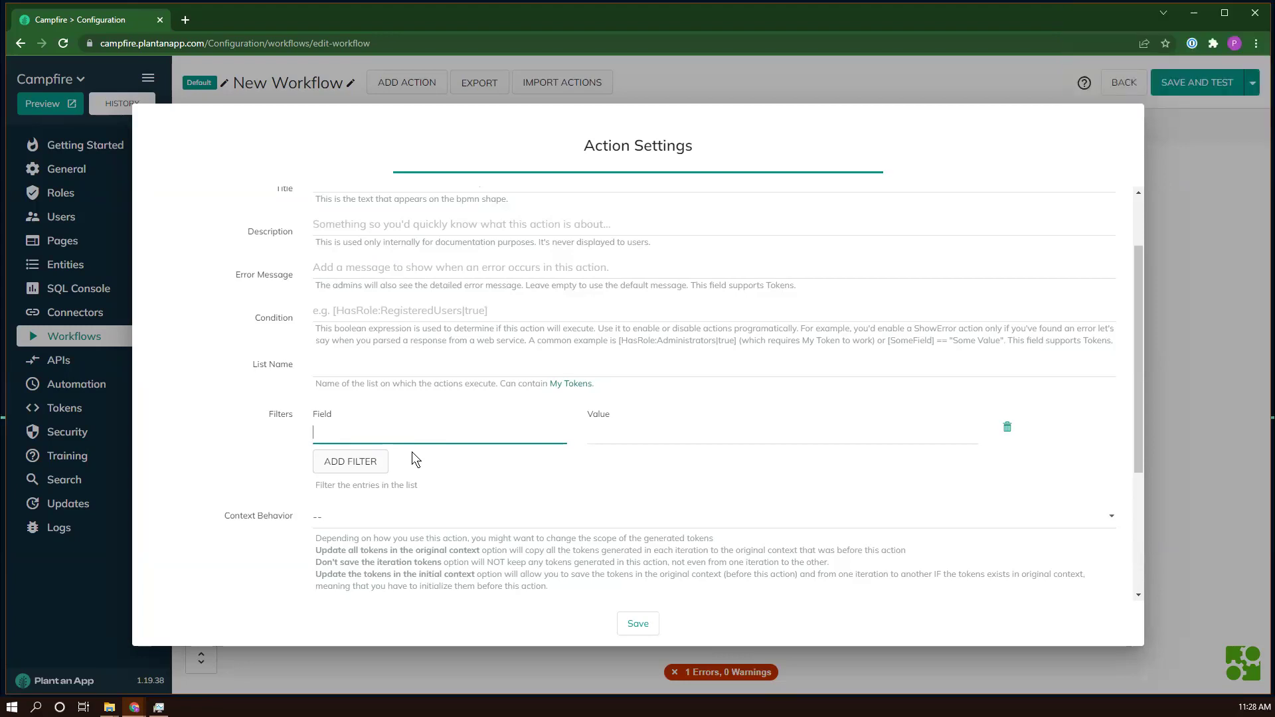
Add another blank filter row in the settings of the Execute Actions for each List Entry action.
{"action": "left_click", "coordinate": [686, 435]}
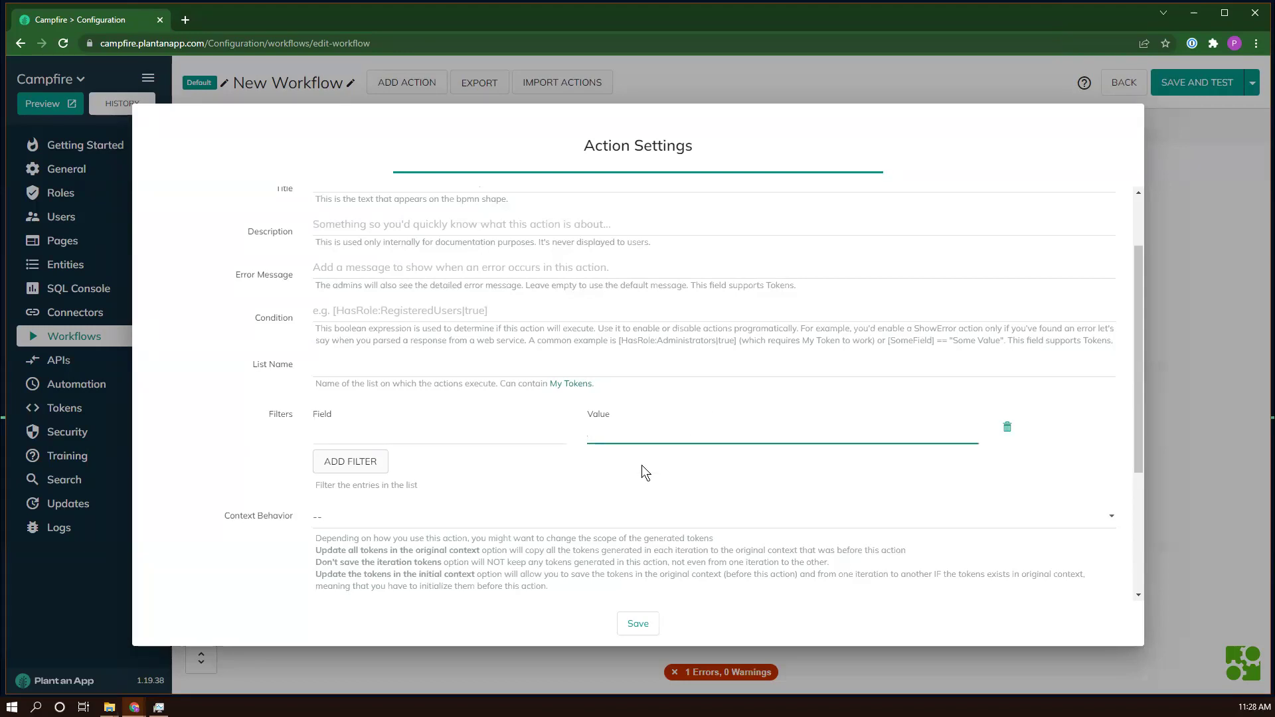
{"action": "left_click", "coordinate": [457, 430]}
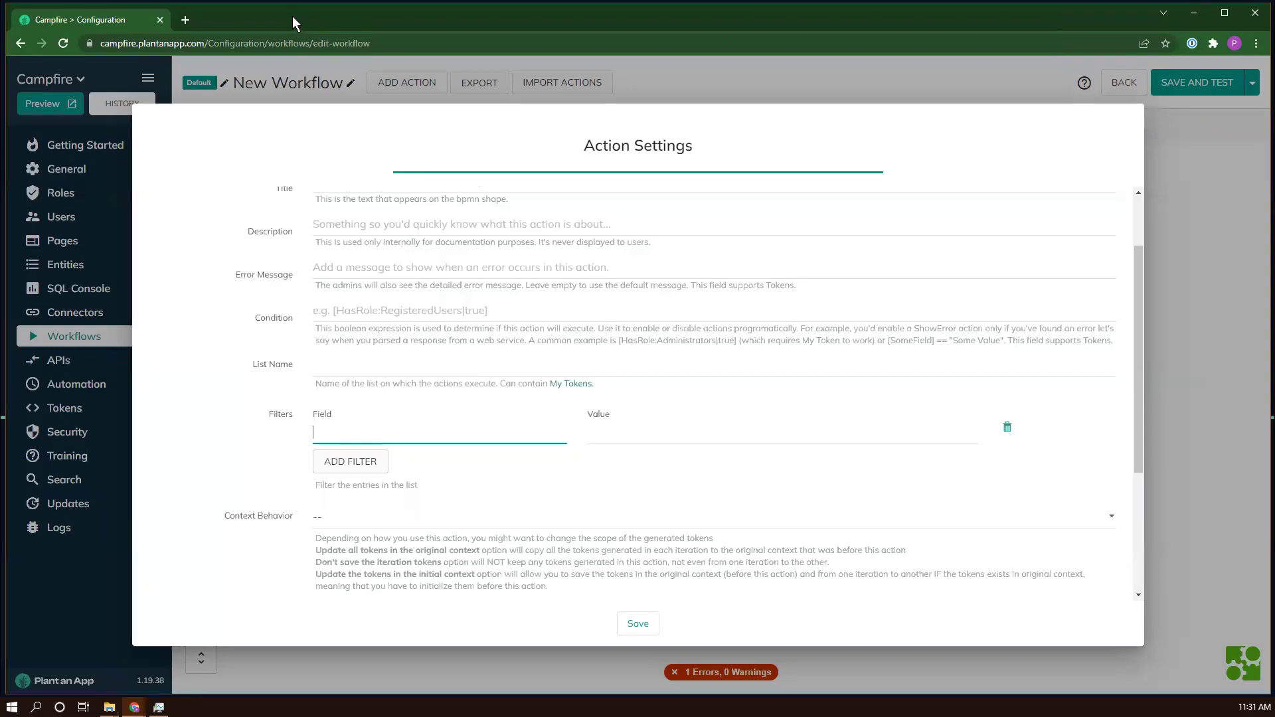
{"action": "left_click", "coordinate": [358, 465]}
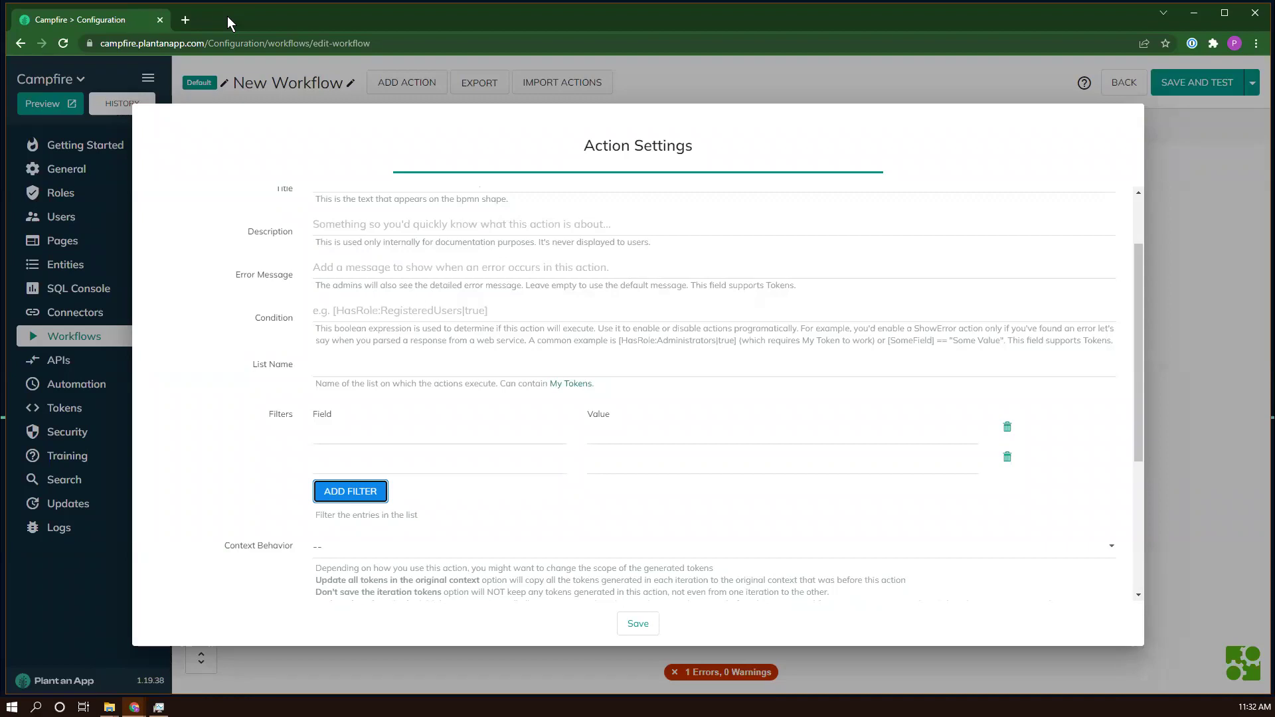
Search the workflow actions for "list" and add a Create List from SQL action.
{"action": "left_click", "coordinate": [404, 82]}
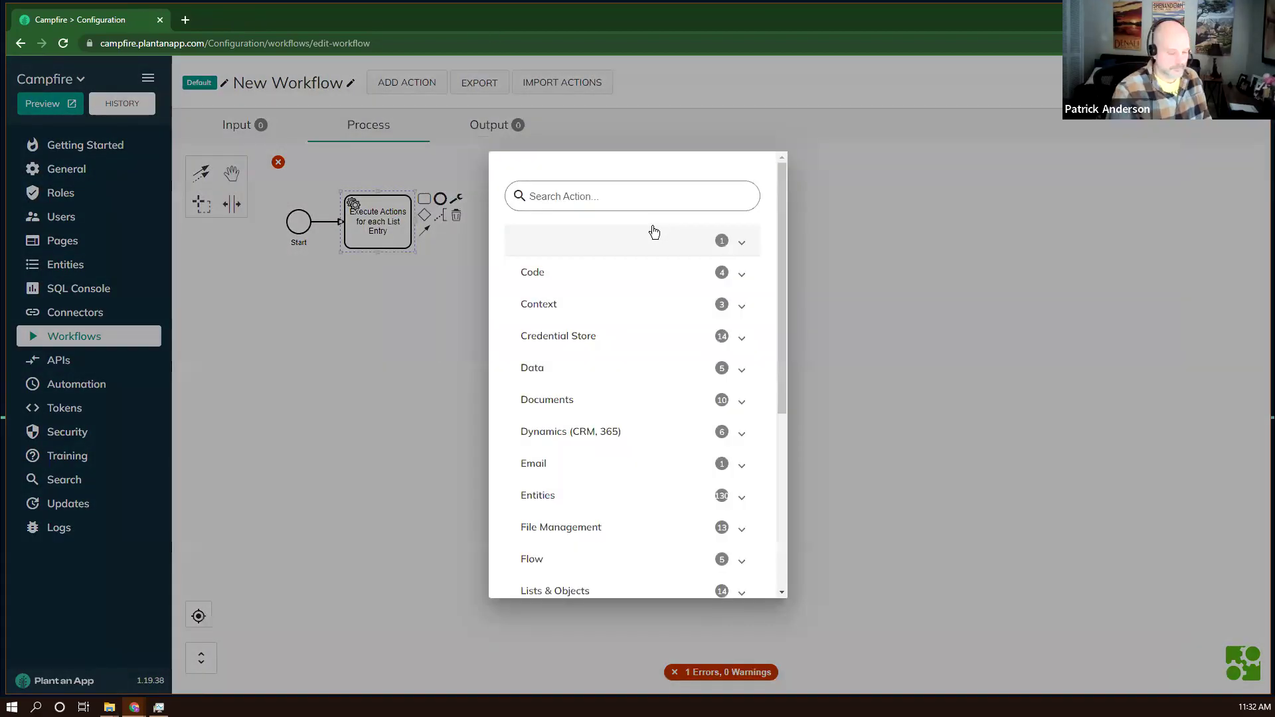
{"action": "type", "text": "list"}
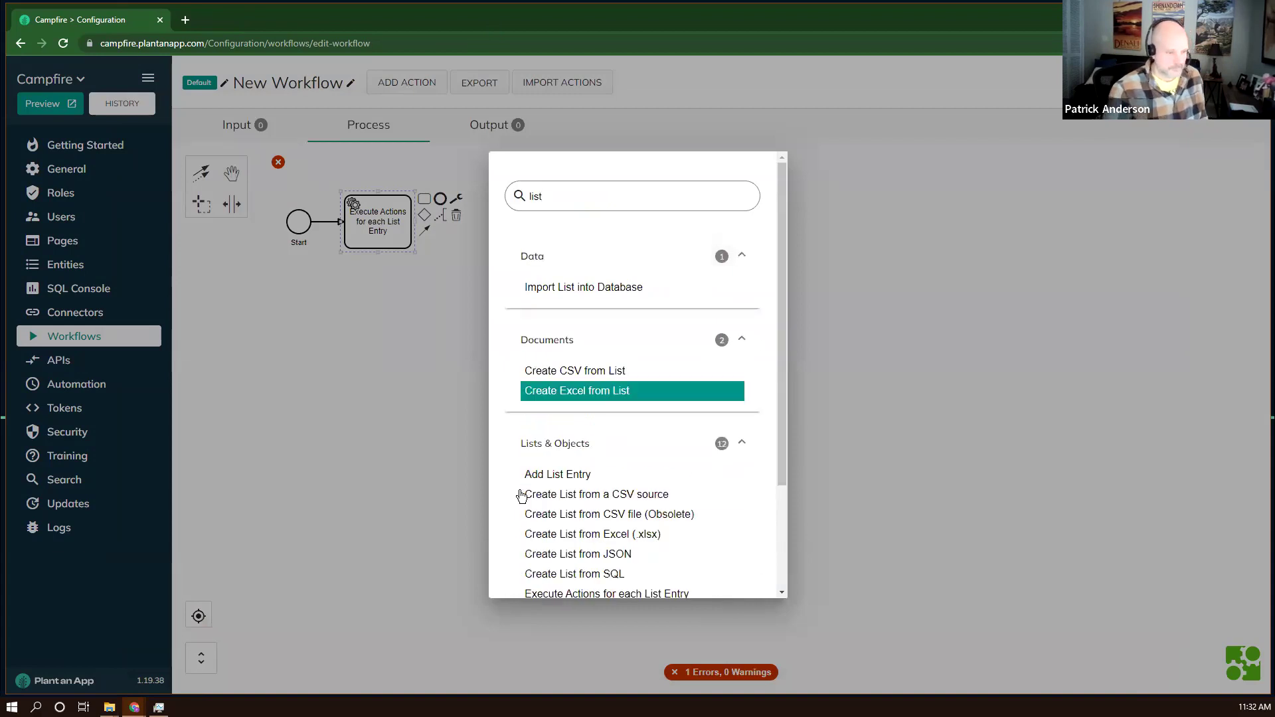
{"action": "scroll", "coordinate": [588, 500], "scroll_direction": "down", "scroll_amount": 1}
{"action": "scroll", "coordinate": [588, 500], "scroll_direction": "down", "scroll_amount": 2}
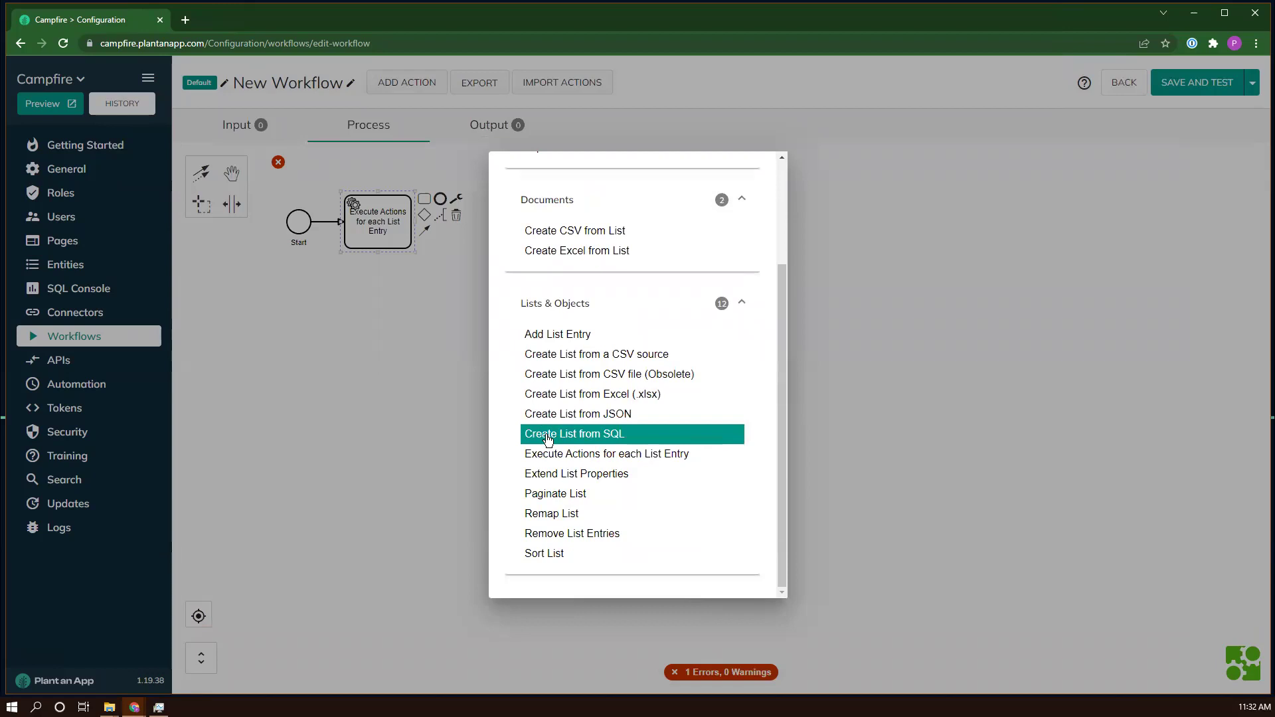
{"action": "left_click", "coordinate": [548, 438]}
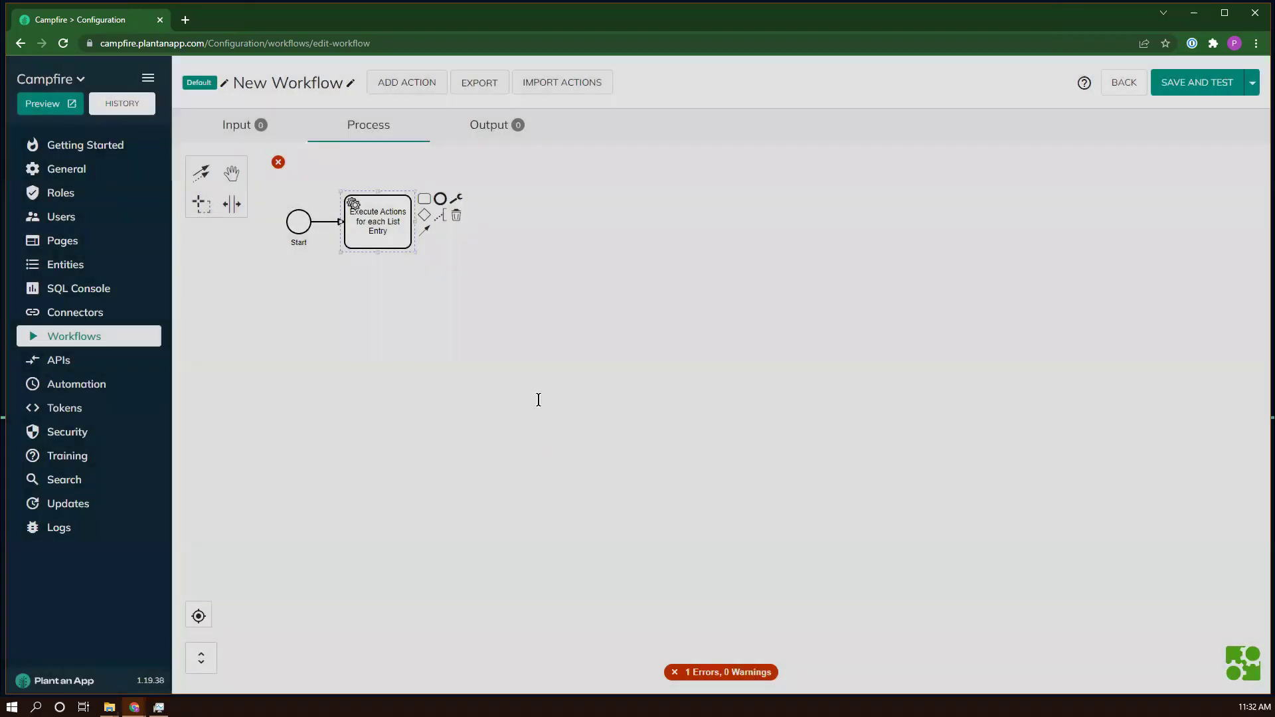
Name the list ThisValue in the Create List from SQL action settings.
{"action": "scroll", "coordinate": [469, 441], "scroll_direction": "down", "scroll_amount": 3}
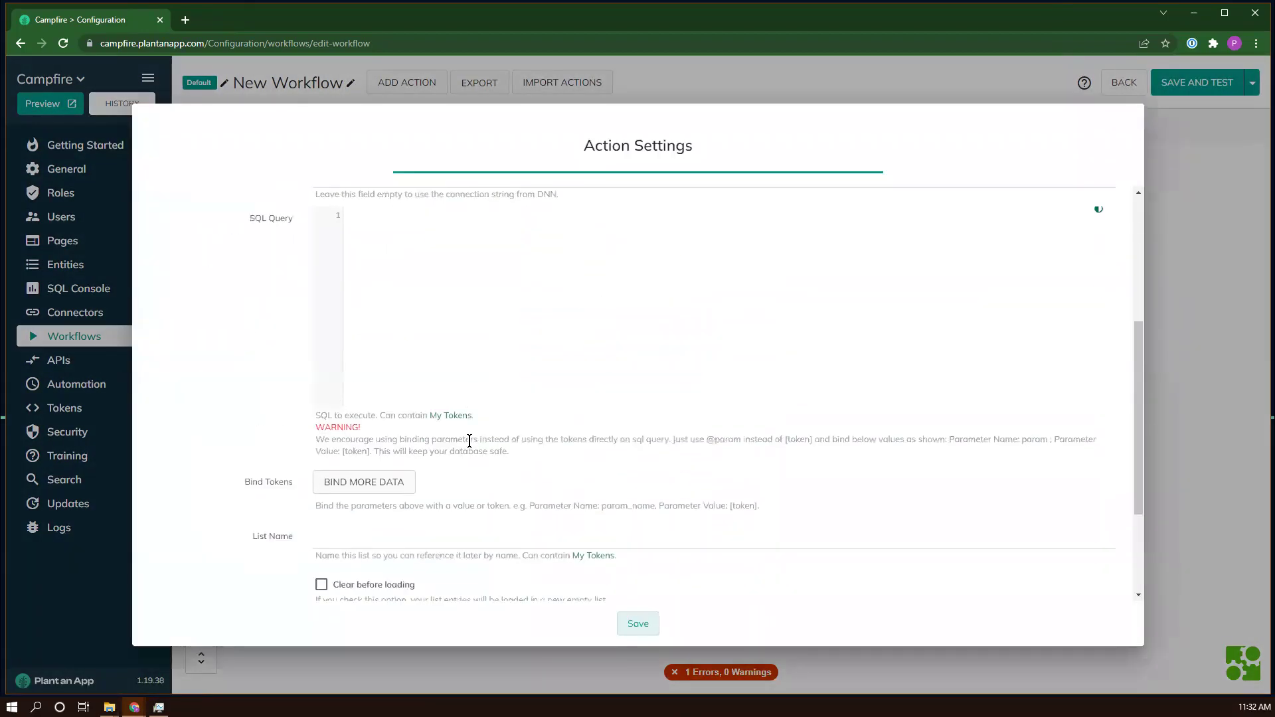
{"action": "left_click", "coordinate": [361, 538]}
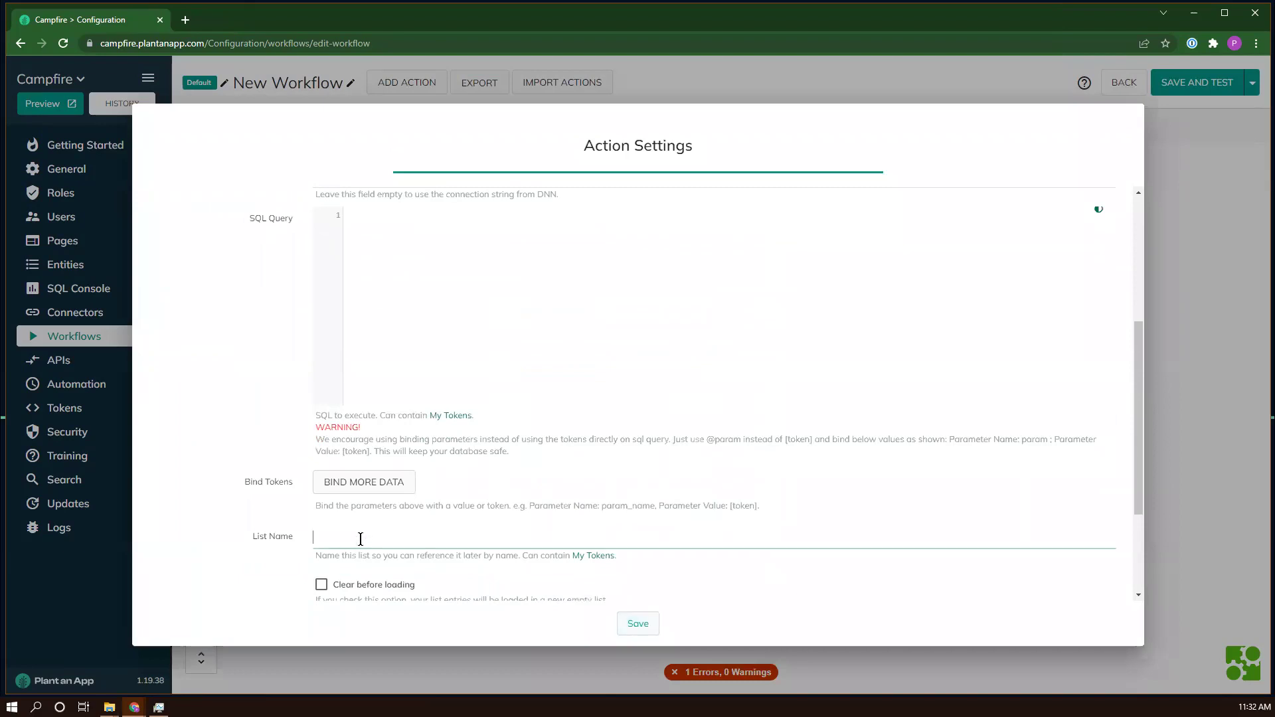
{"action": "type", "text": "Thsi"}
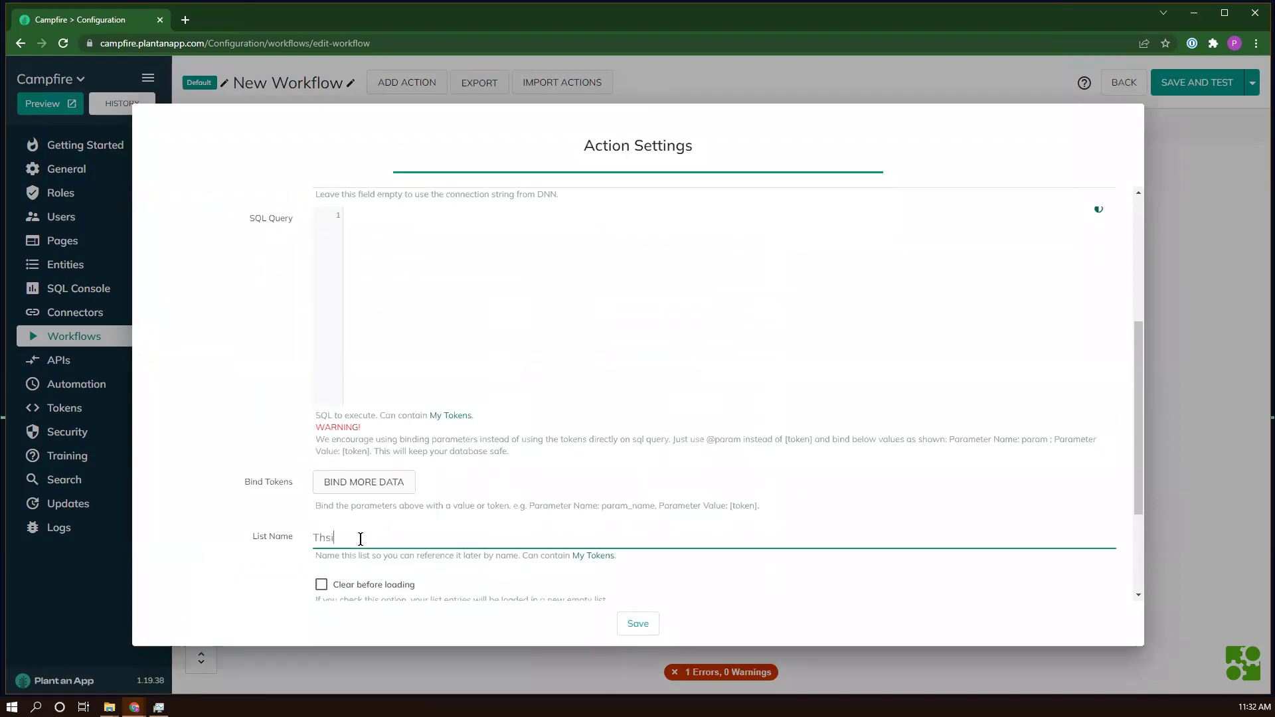
{"action": "key", "text": "BackSpace"}
{"action": "key", "text": "BackSpace"}
{"action": "type", "text": "isValue"}
{"action": "double_click", "coordinate": [334, 538]}
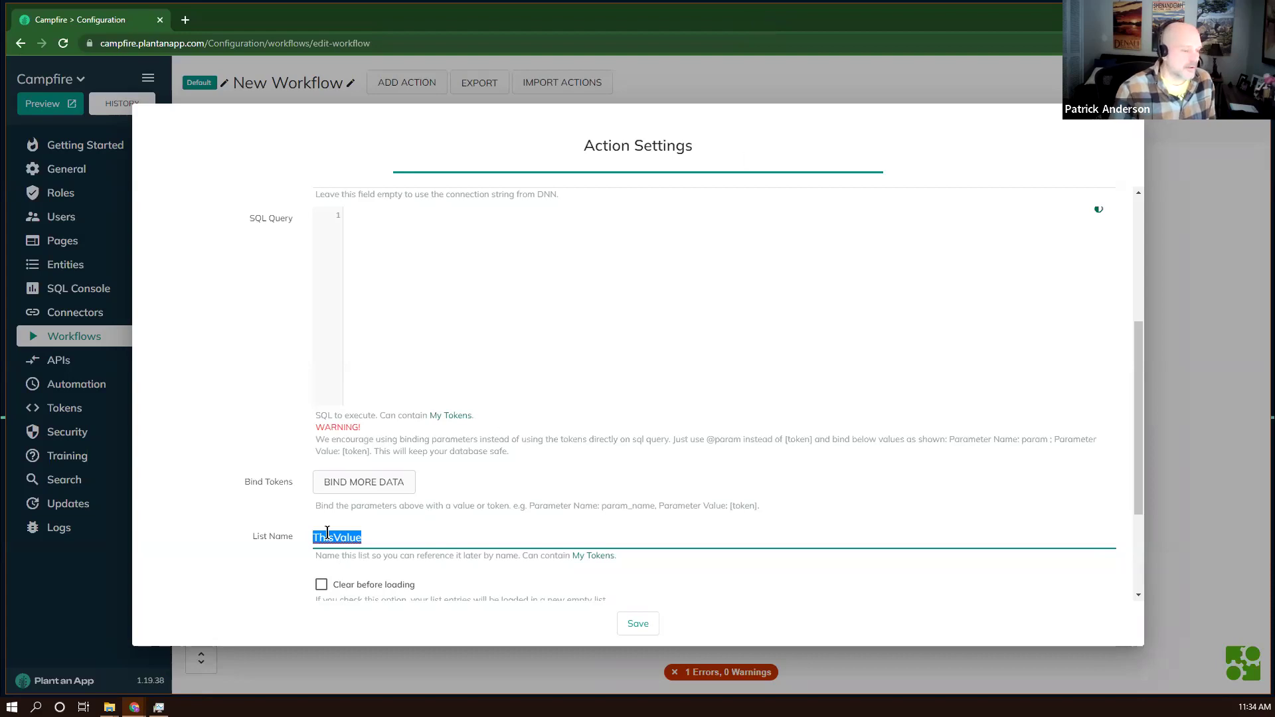
{"action": "left_click", "coordinate": [381, 539]}
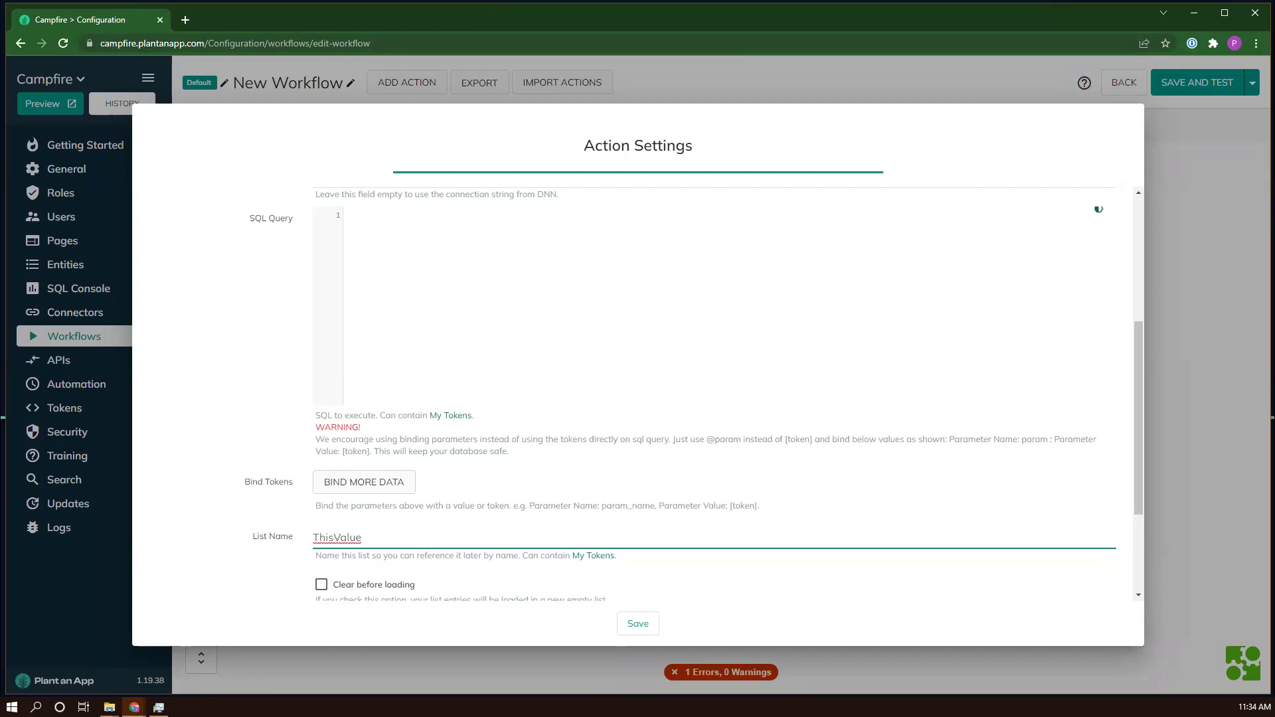
Preview the Campfire site and go to the page of the Slide Form Open contribution.
{"action": "left_click", "coordinate": [42, 104]}
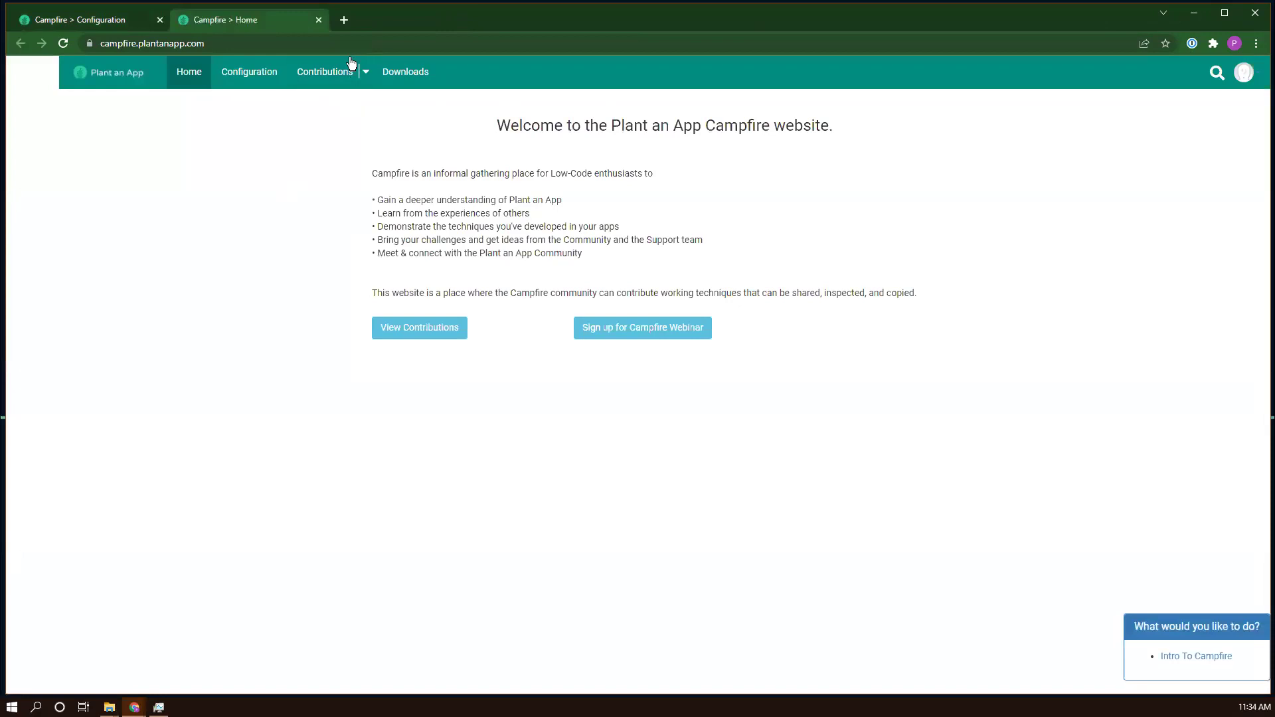
{"action": "left_click", "coordinate": [323, 73]}
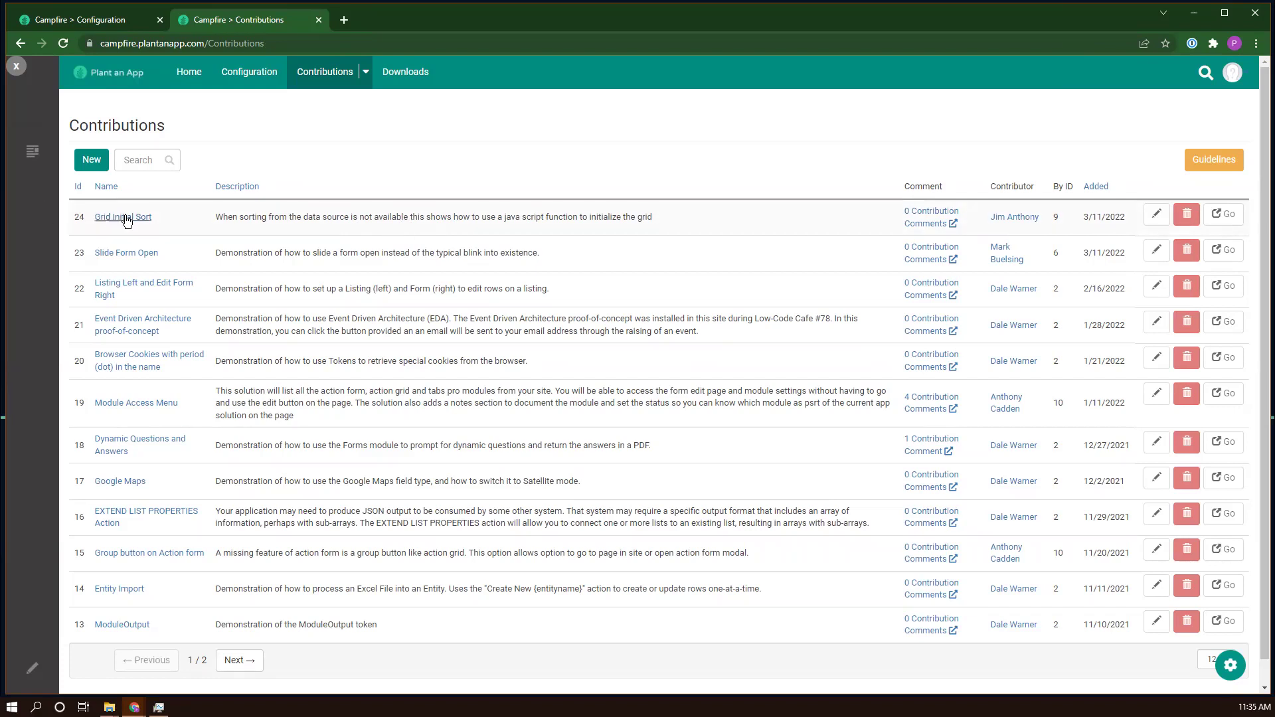
{"action": "left_click", "coordinate": [129, 255]}
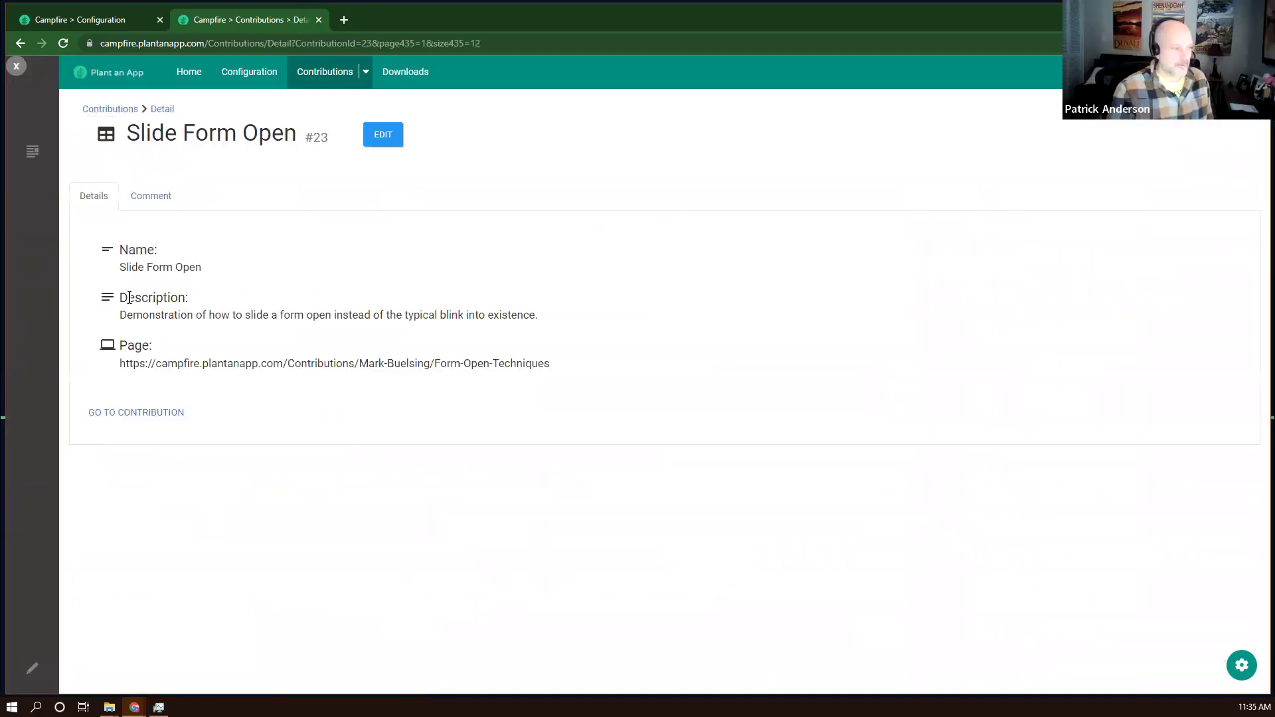
{"action": "left_click", "coordinate": [141, 412]}
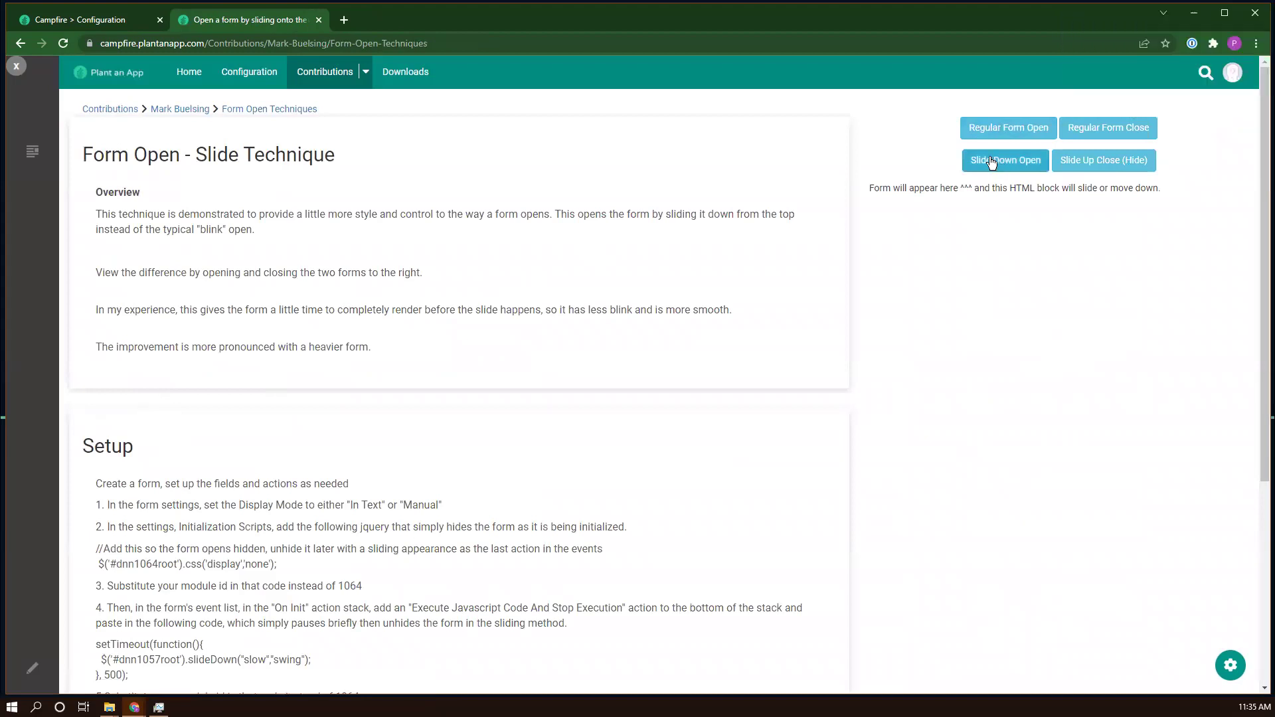
Compare the slide-down form opening and closing with the regular form, finishing with the slide-down form open.
{"action": "left_click", "coordinate": [989, 164]}
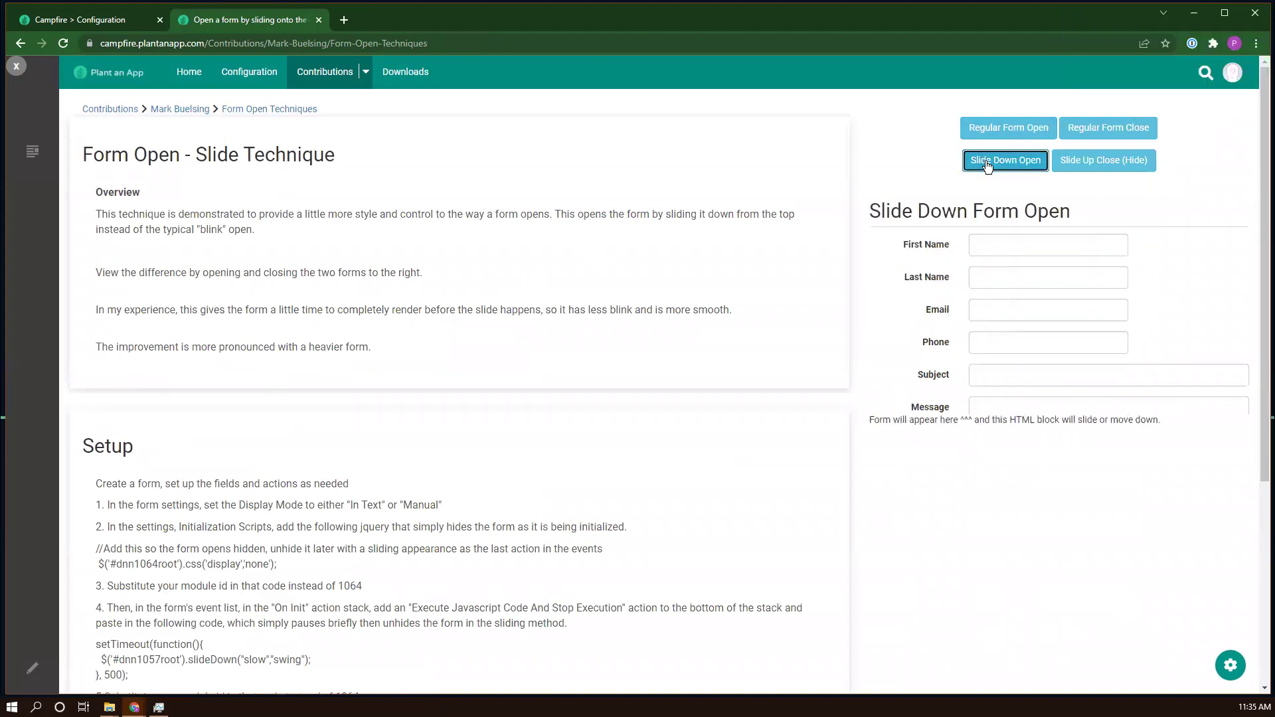
{"action": "left_click", "coordinate": [1086, 164]}
{"action": "left_click", "coordinate": [989, 132]}
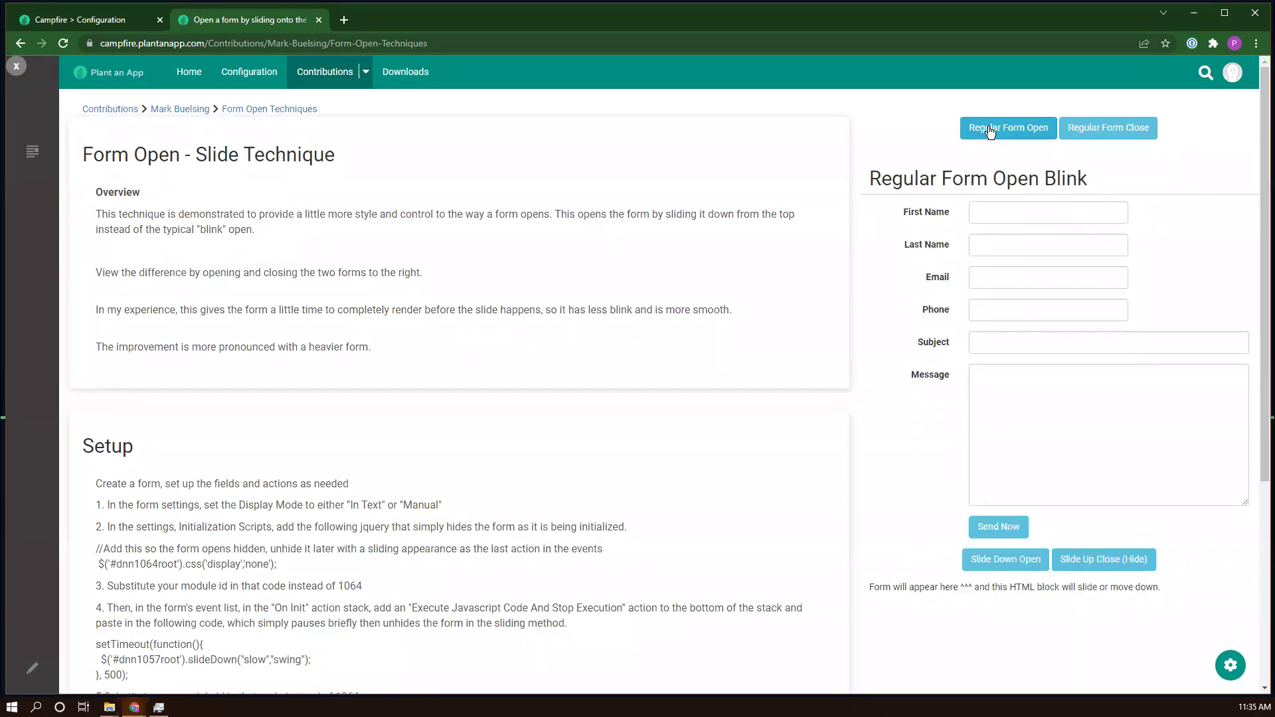
{"action": "left_click", "coordinate": [1111, 130]}
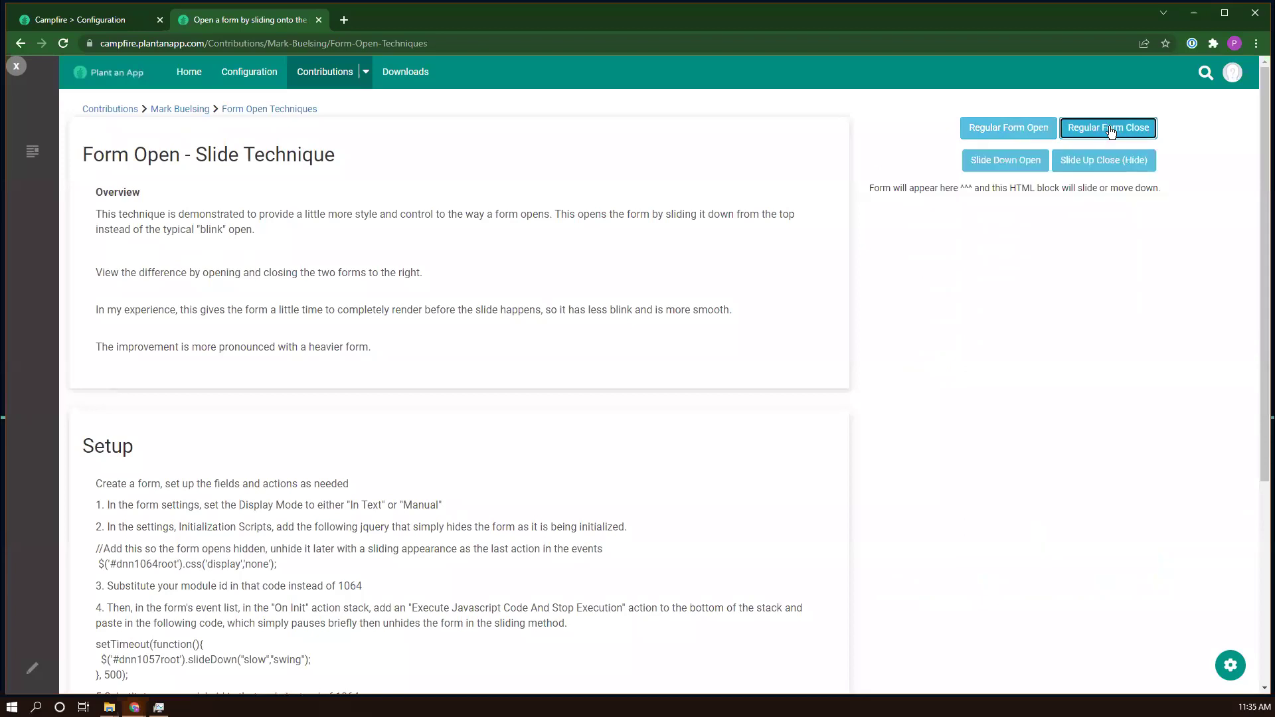
{"action": "left_click", "coordinate": [1000, 168]}
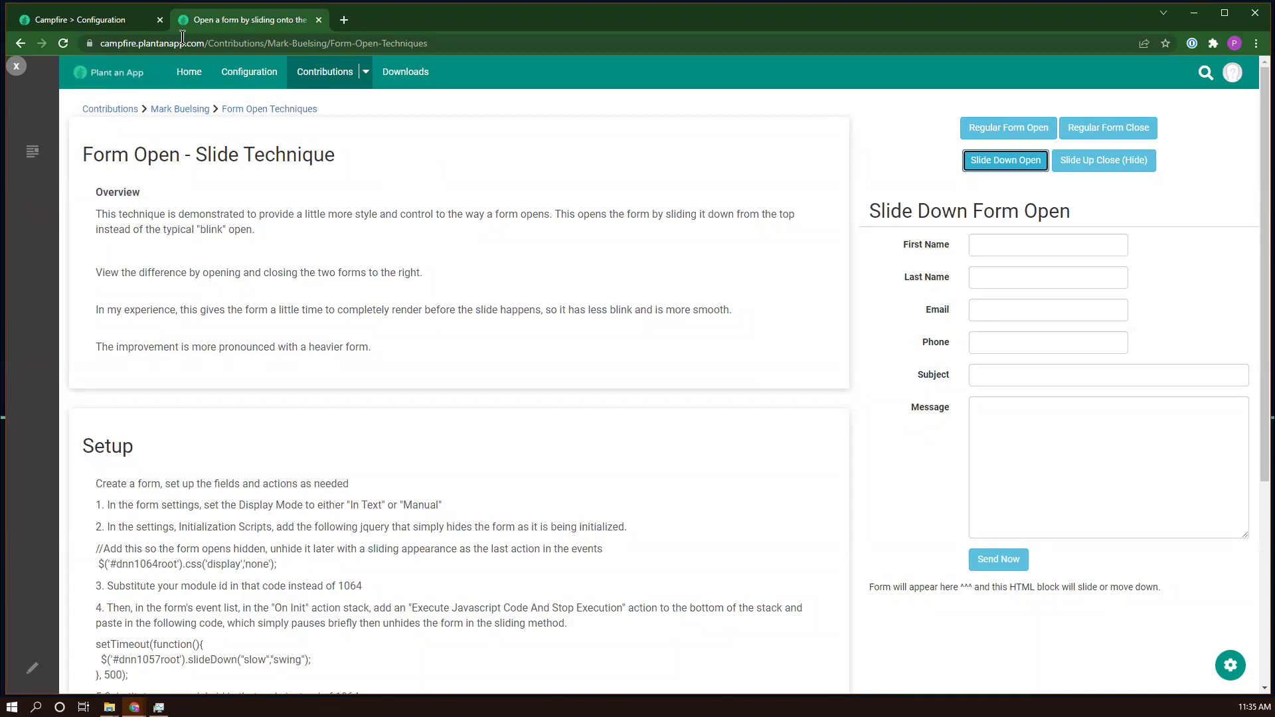
Go to the Grid Initial Sort contribution page and highlight where its description says to add the two lines of code.
{"action": "left_click", "coordinate": [317, 73]}
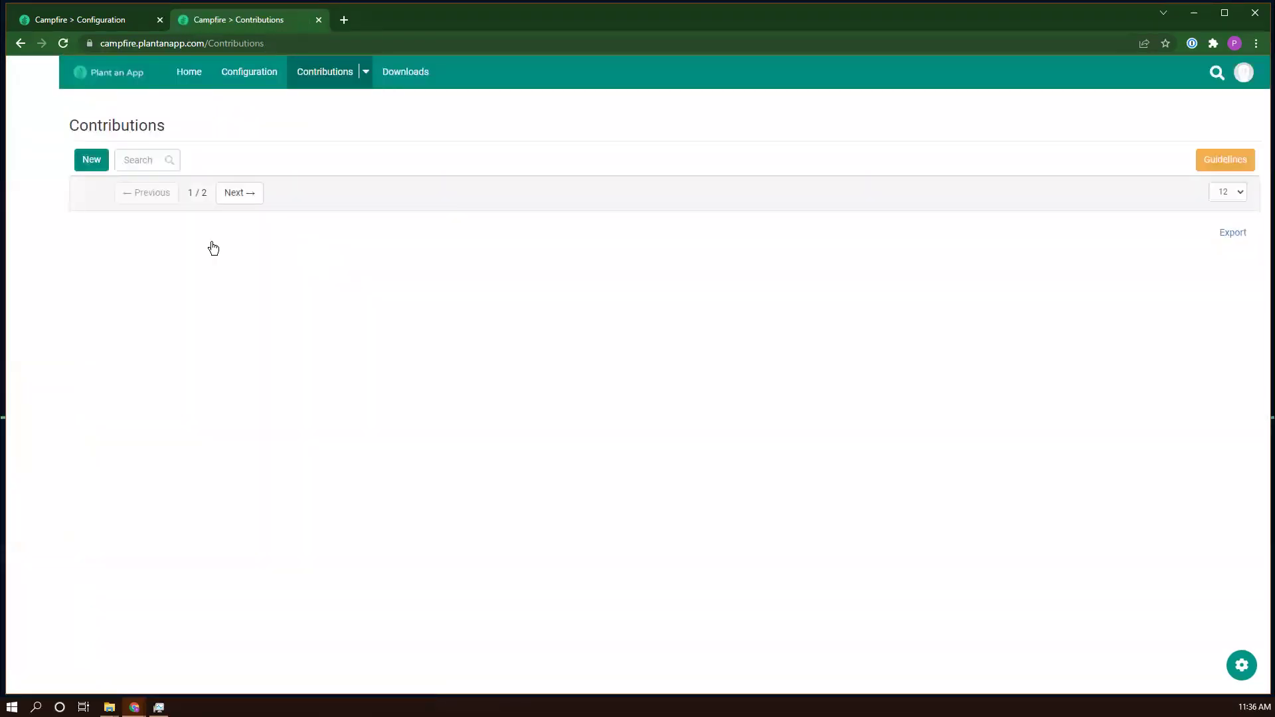
{"action": "left_click", "coordinate": [128, 220]}
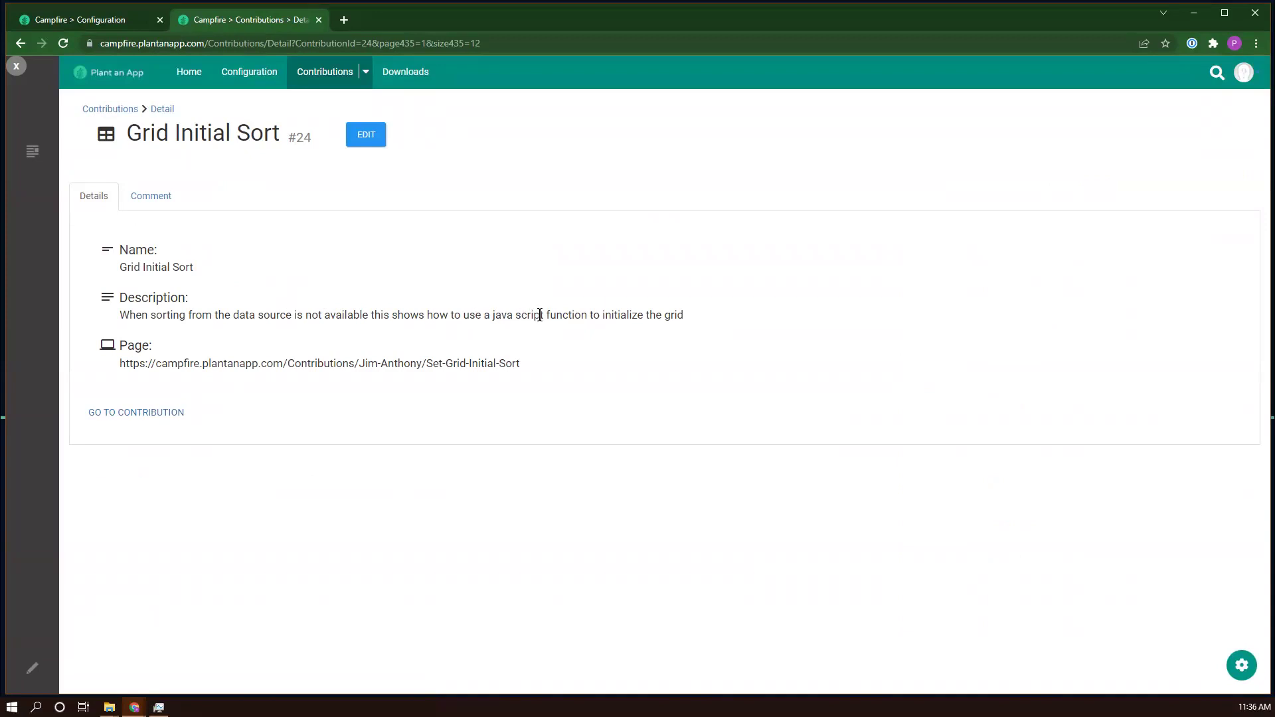
{"action": "left_click", "coordinate": [142, 414]}
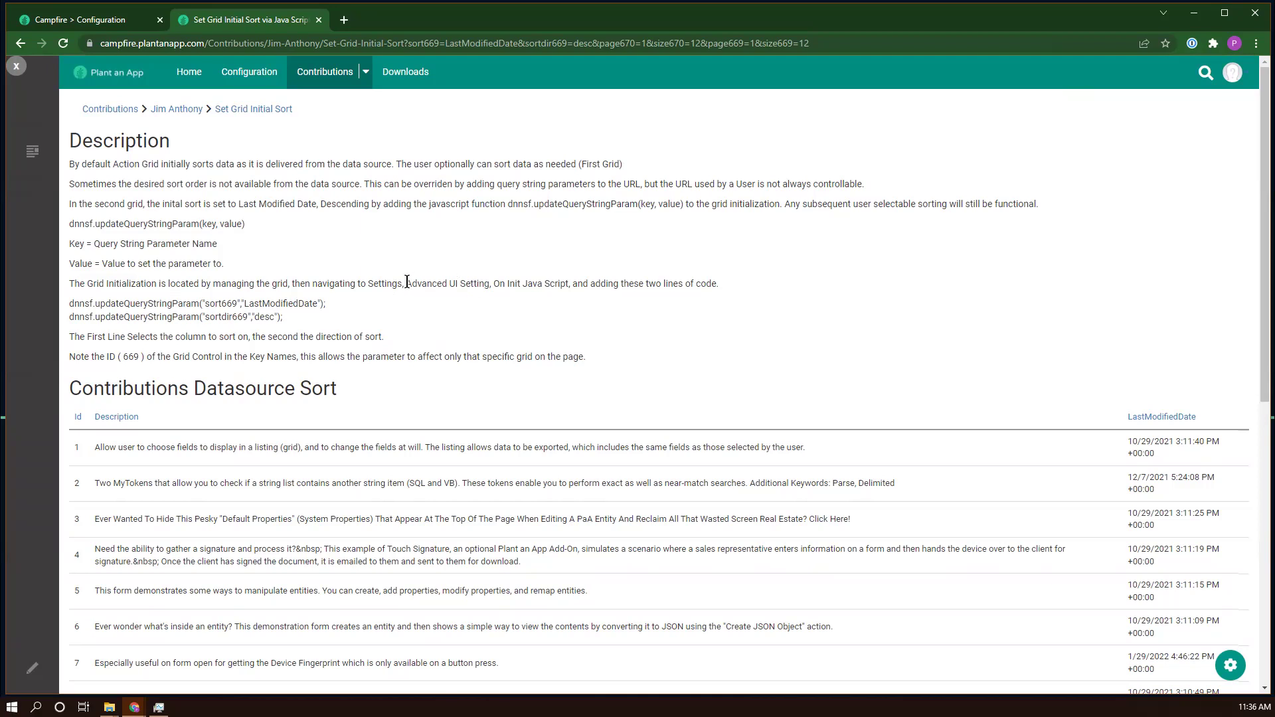
{"action": "left_click_drag", "start_coordinate": [367, 283], "coordinate": [721, 284]}
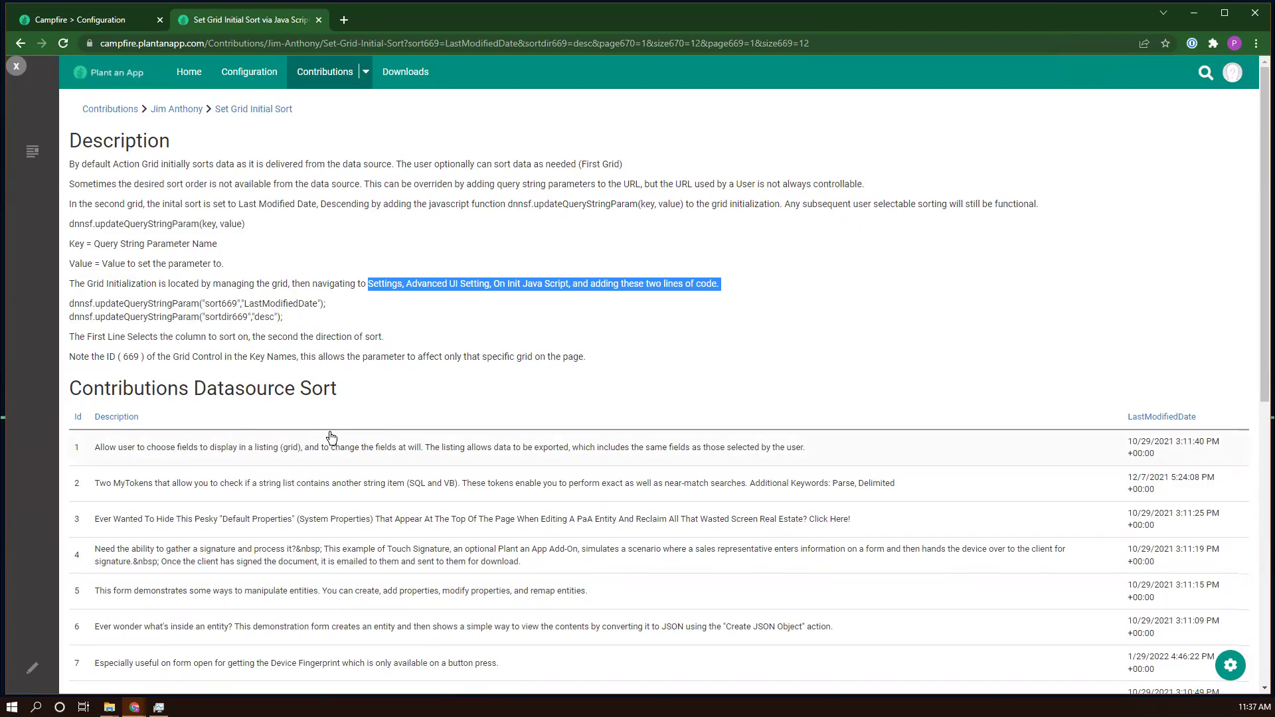
Compare the row order of the Contributions Datasource Sort grid with that of the Contributions Initialized Sort grid.
{"action": "scroll", "coordinate": [407, 420], "scroll_direction": "down", "scroll_amount": 8}
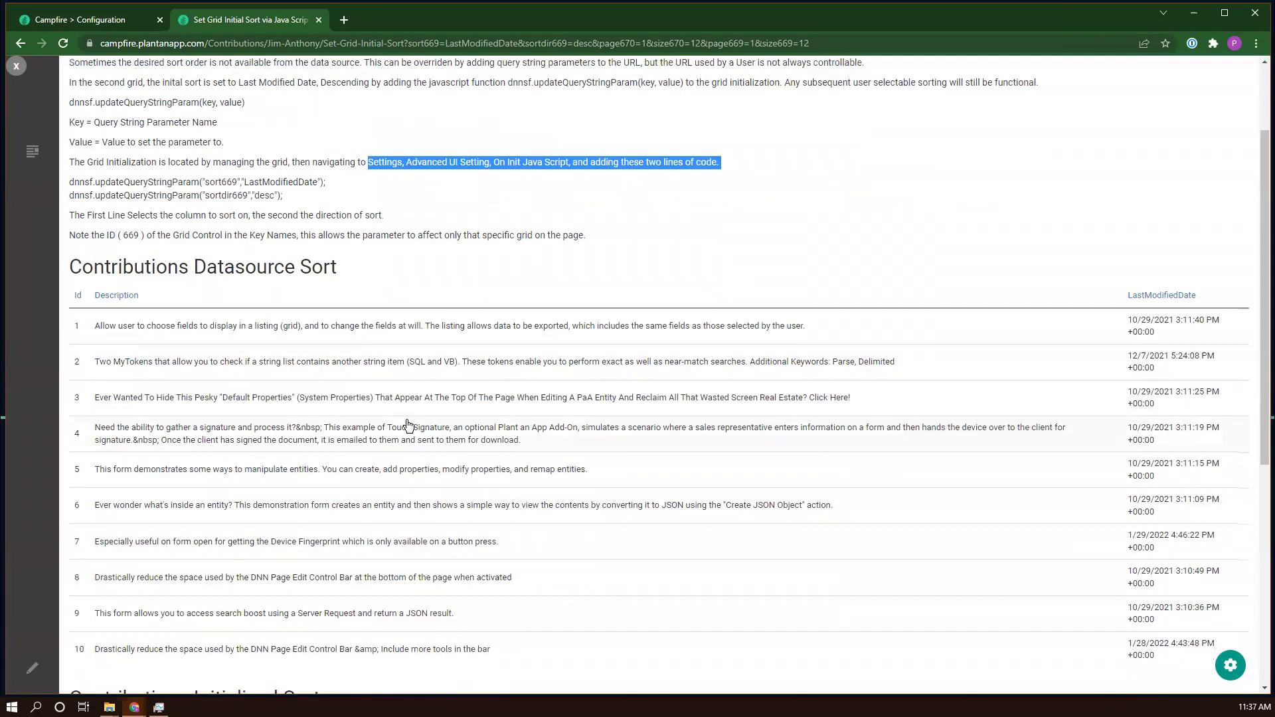
{"action": "scroll", "coordinate": [407, 425], "scroll_direction": "up", "scroll_amount": 6}
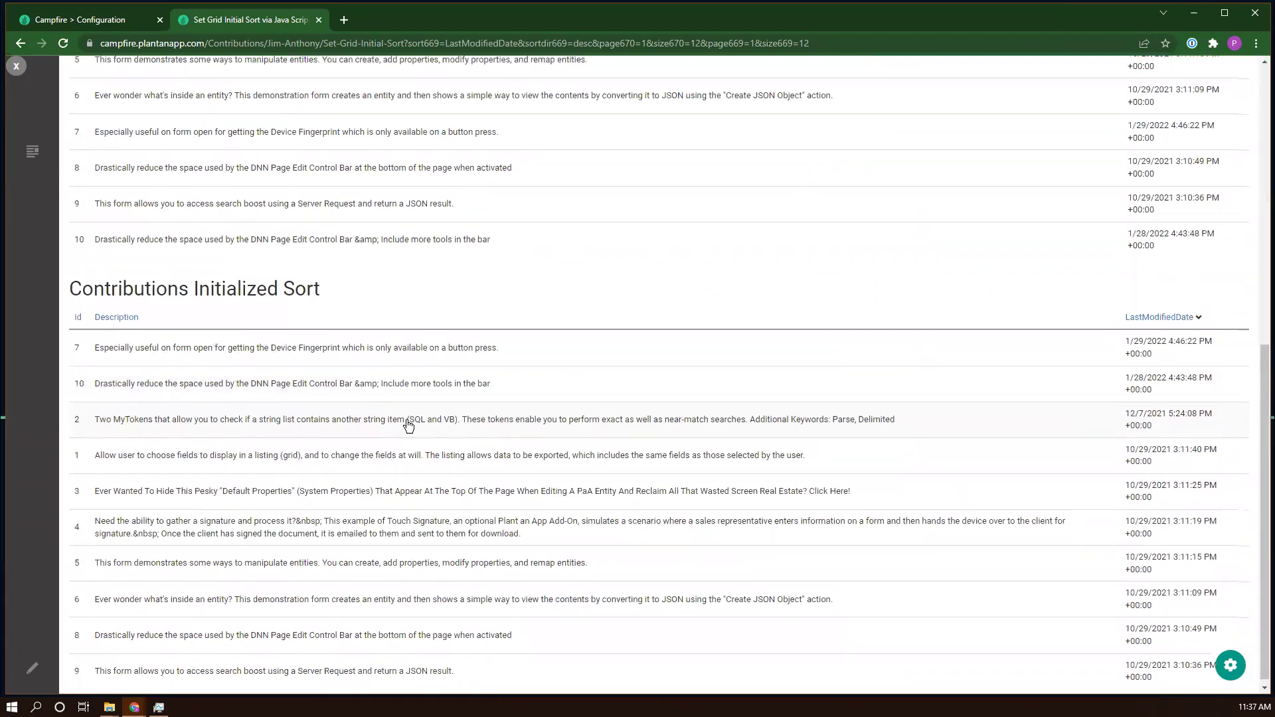
{"action": "scroll", "coordinate": [408, 426], "scroll_direction": "down", "scroll_amount": 1}
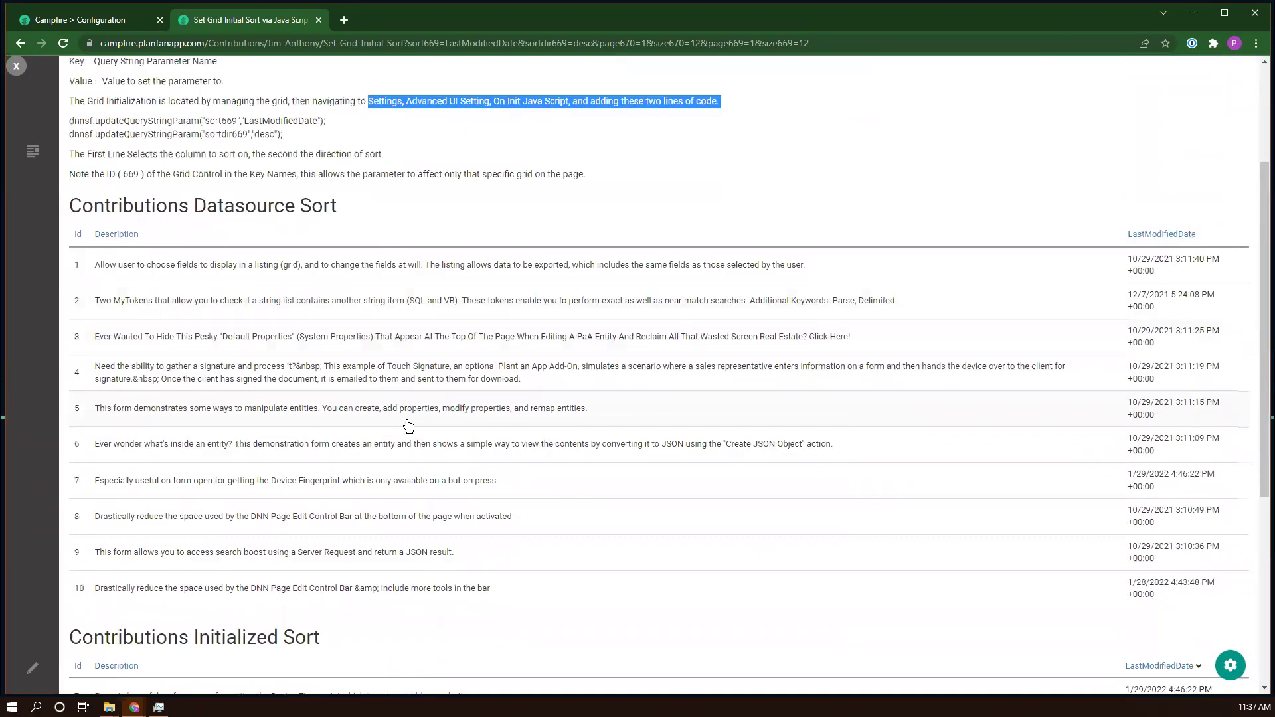
{"action": "scroll", "coordinate": [408, 426], "scroll_direction": "down", "scroll_amount": 4}
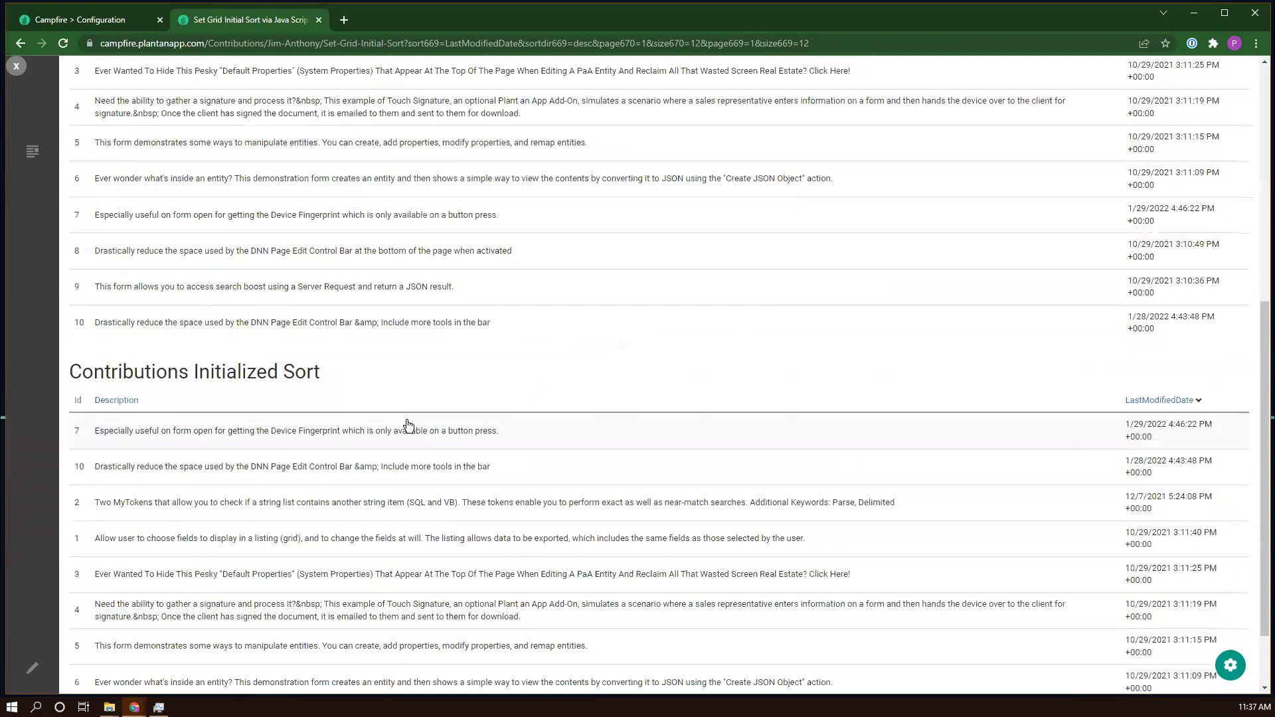
{"action": "scroll", "coordinate": [408, 425], "scroll_direction": "down", "scroll_amount": 1}
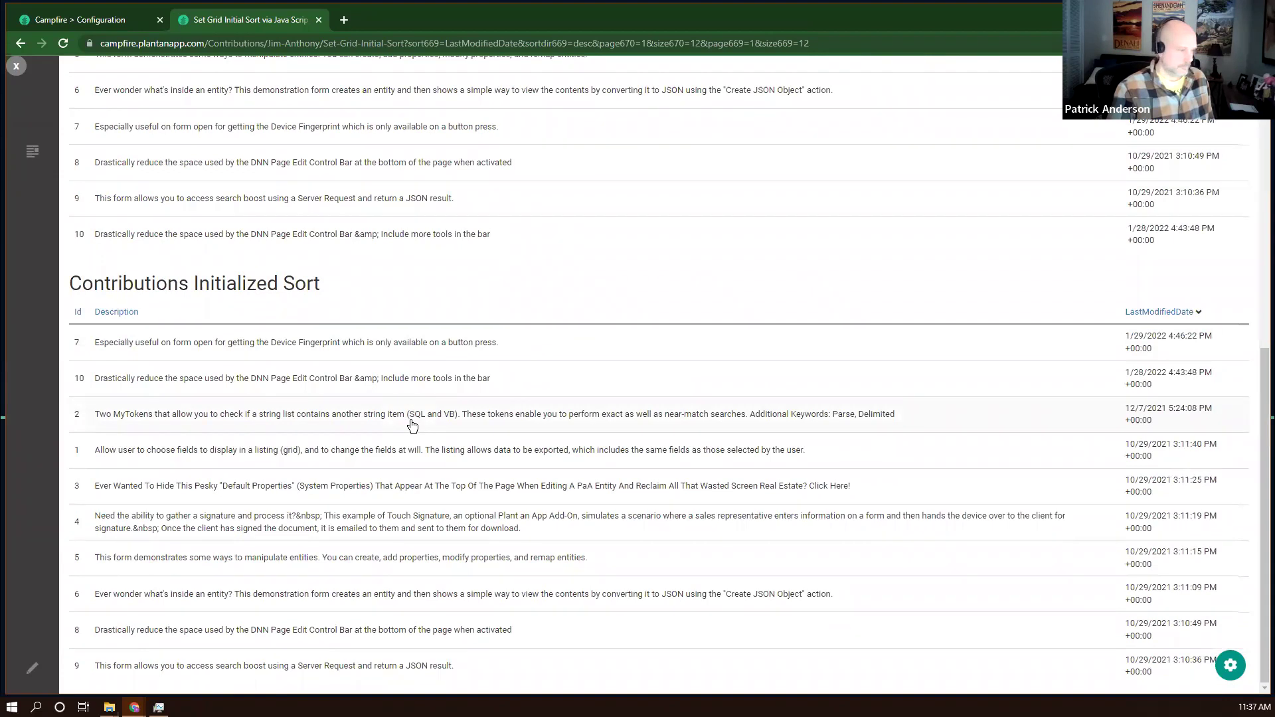
{"action": "scroll", "coordinate": [412, 426], "scroll_direction": "up", "scroll_amount": 5}
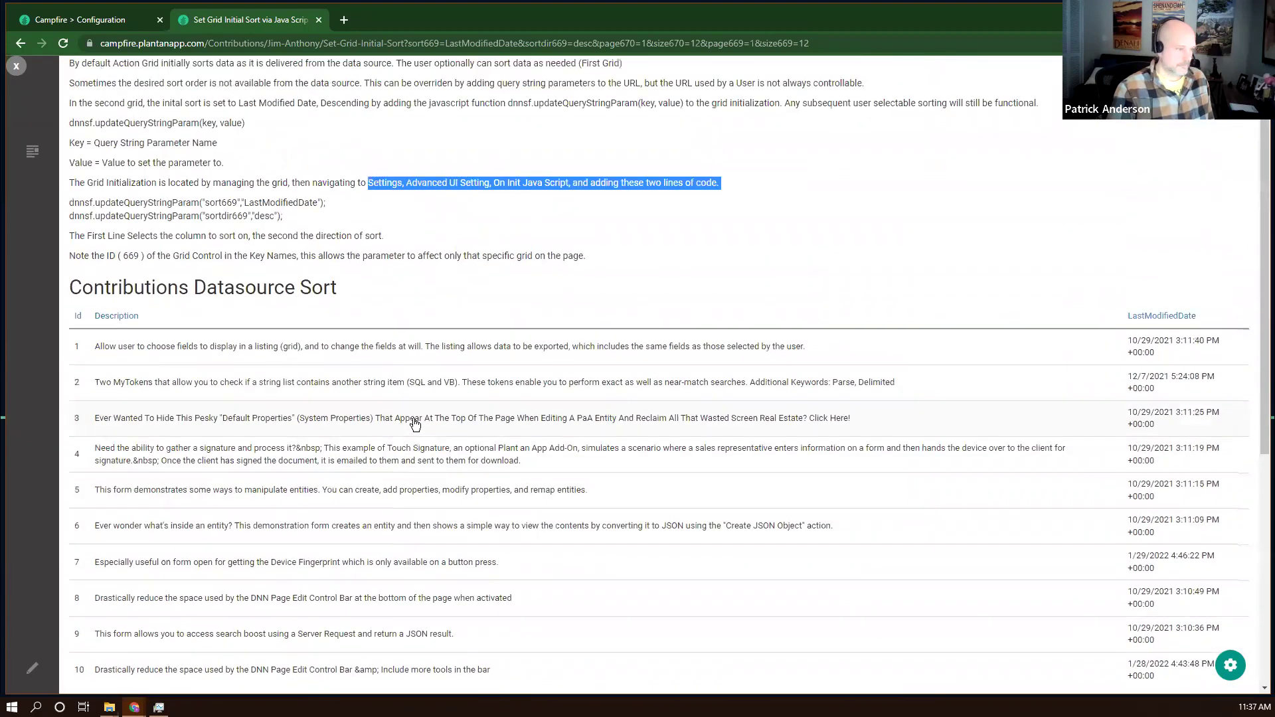
{"action": "scroll", "coordinate": [418, 425], "scroll_direction": "down", "scroll_amount": 1}
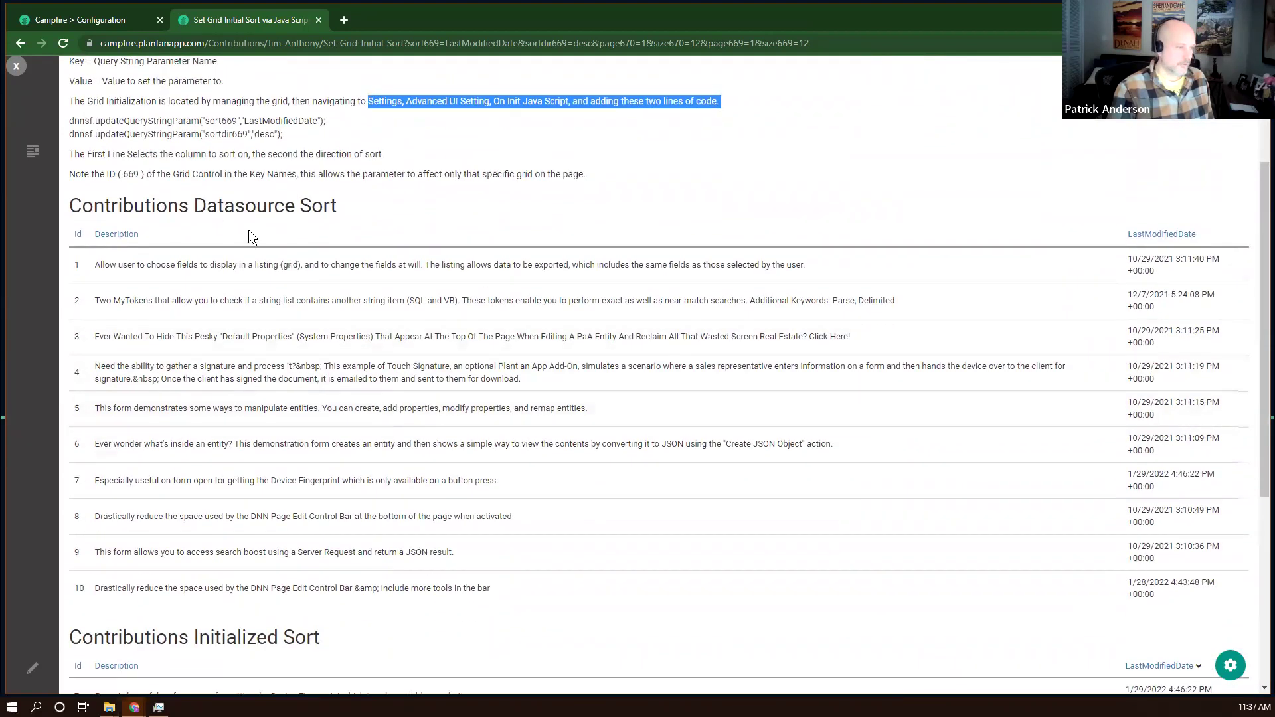
{"action": "scroll", "coordinate": [356, 305], "scroll_direction": "down", "scroll_amount": 4}
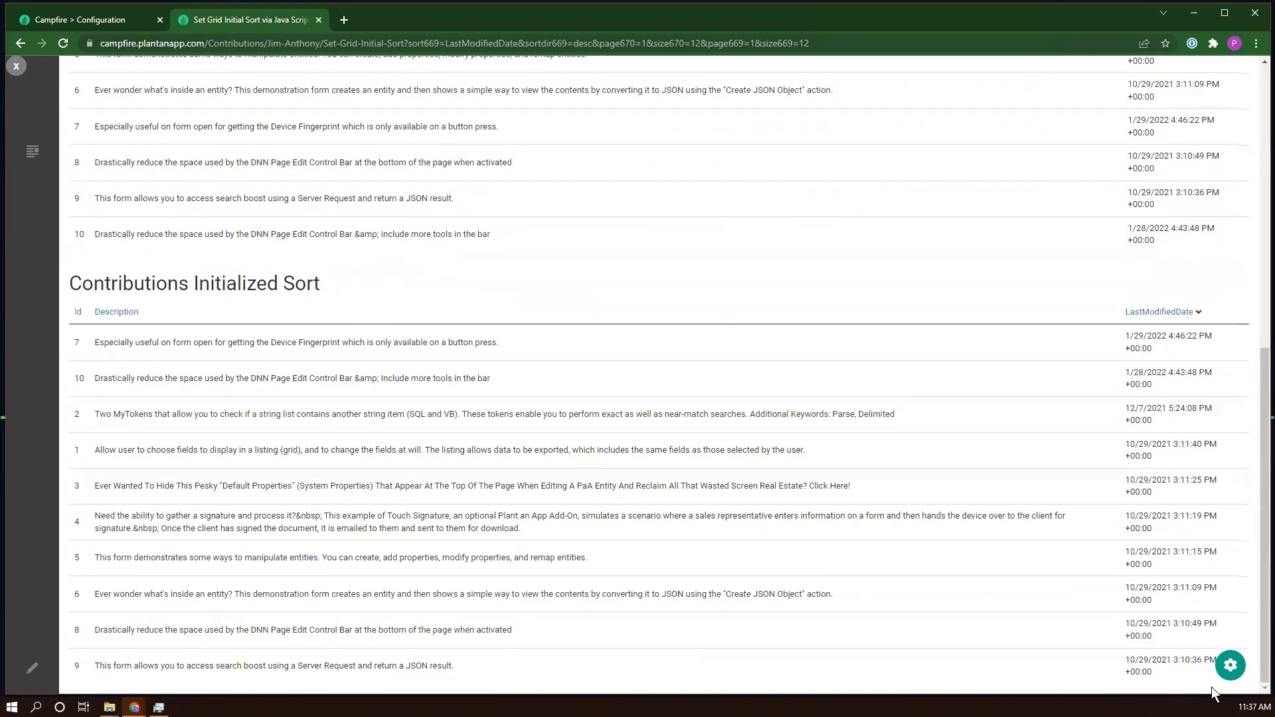
Open the Contributions Initialized Sort listing's configuration and show the On Init Javascript code in its Advanced UI Settings.
{"action": "left_click", "coordinate": [1230, 667]}
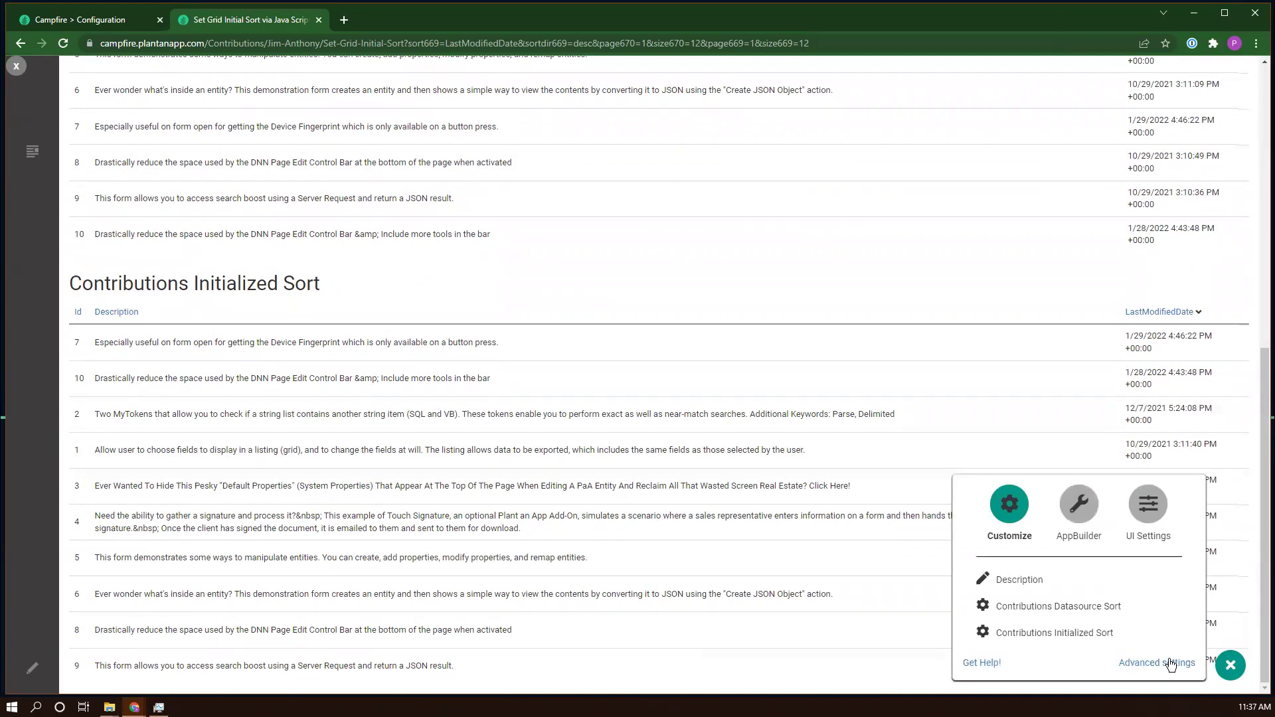
{"action": "left_click", "coordinate": [1010, 630]}
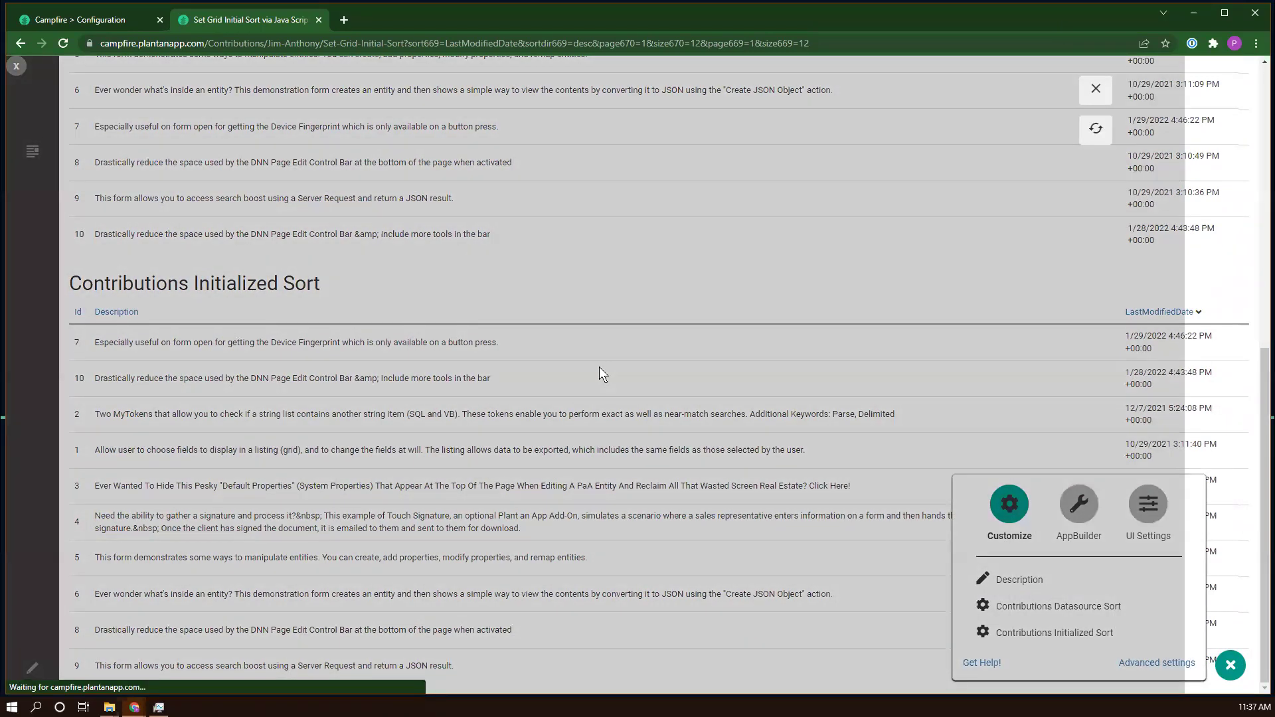
{"action": "left_click", "coordinate": [440, 124]}
{"action": "scroll", "coordinate": [149, 410], "scroll_direction": "down", "scroll_amount": 6}
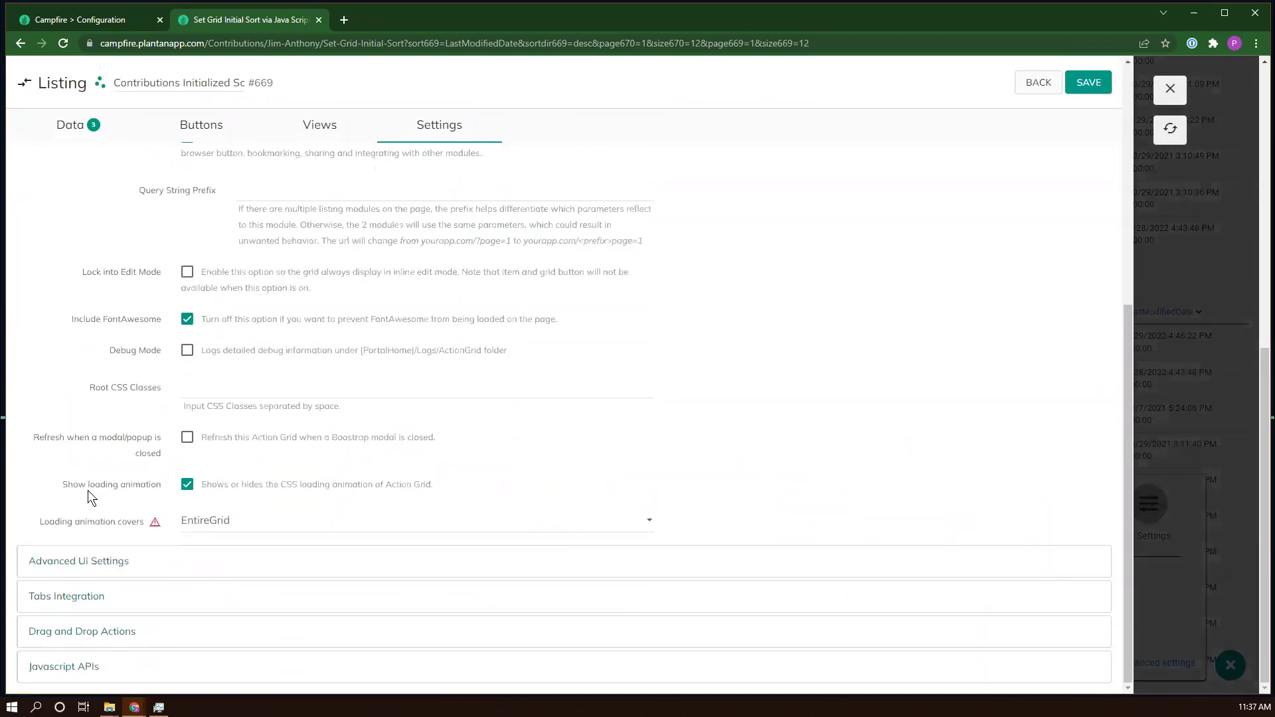
{"action": "left_click", "coordinate": [66, 565]}
{"action": "scroll", "coordinate": [88, 540], "scroll_direction": "down", "scroll_amount": 5}
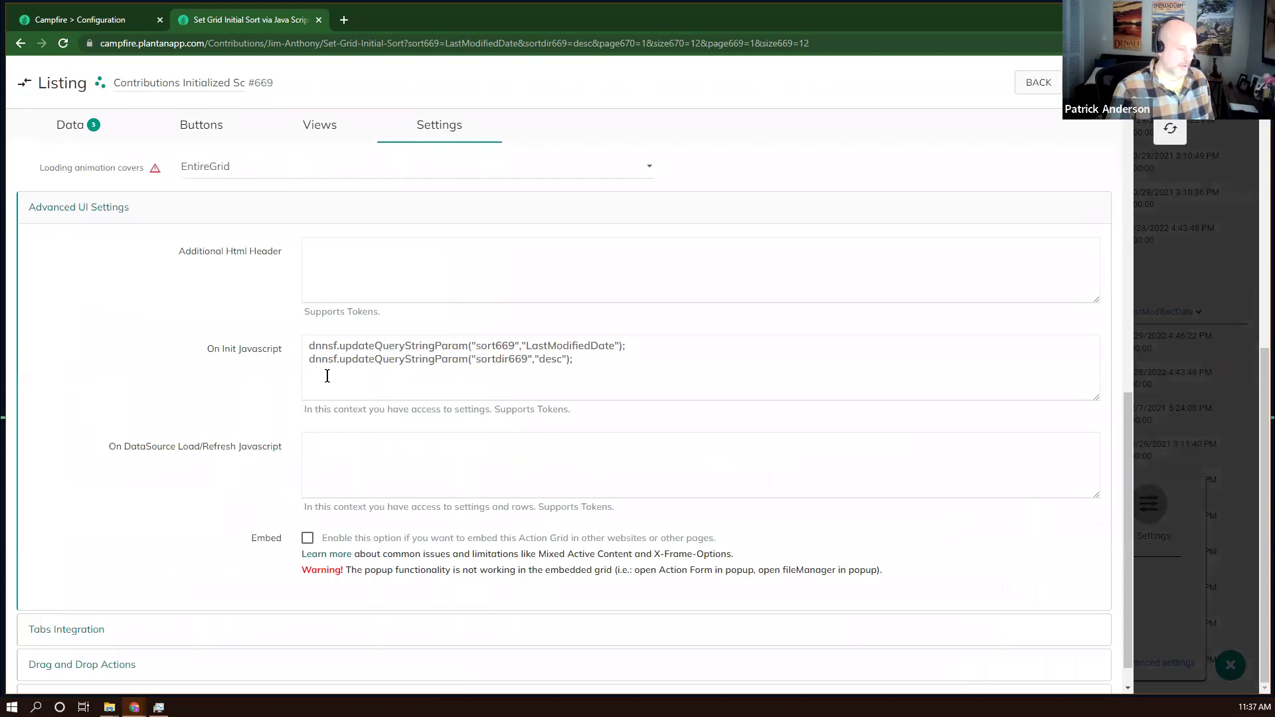
Highlight sort669 in the On Init Javascript and the matching sort669 and sortdir669 parameters in the page URL, and close the configuration.
{"action": "double_click", "coordinate": [496, 345]}
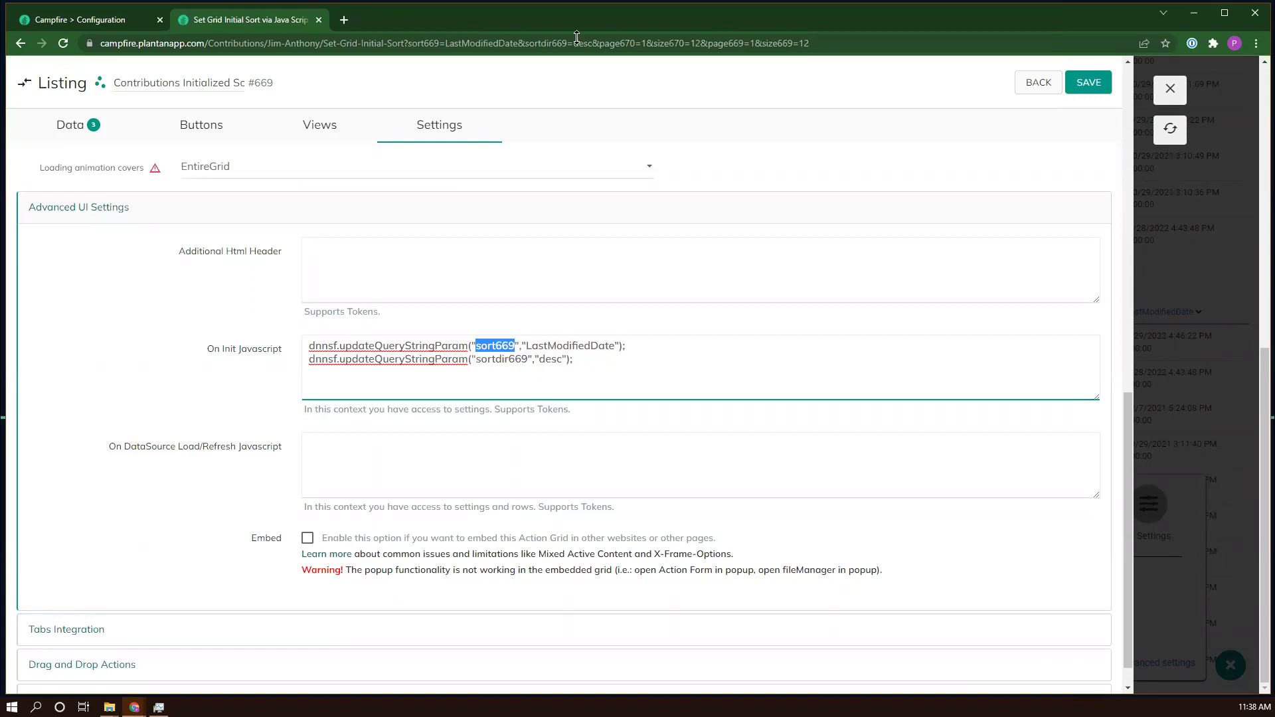
{"action": "left_click_drag", "start_coordinate": [525, 43], "coordinate": [591, 43]}
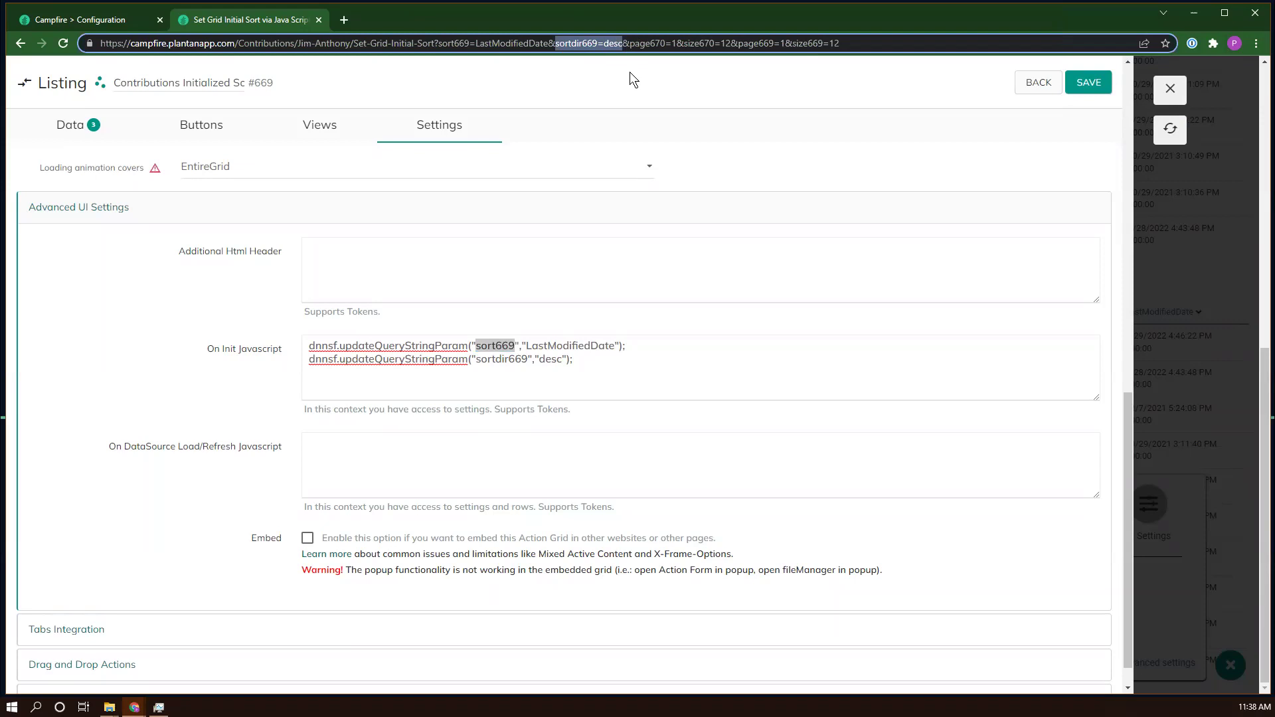
{"action": "left_click", "coordinate": [441, 43]}
{"action": "left_click_drag", "start_coordinate": [441, 43], "coordinate": [546, 45]}
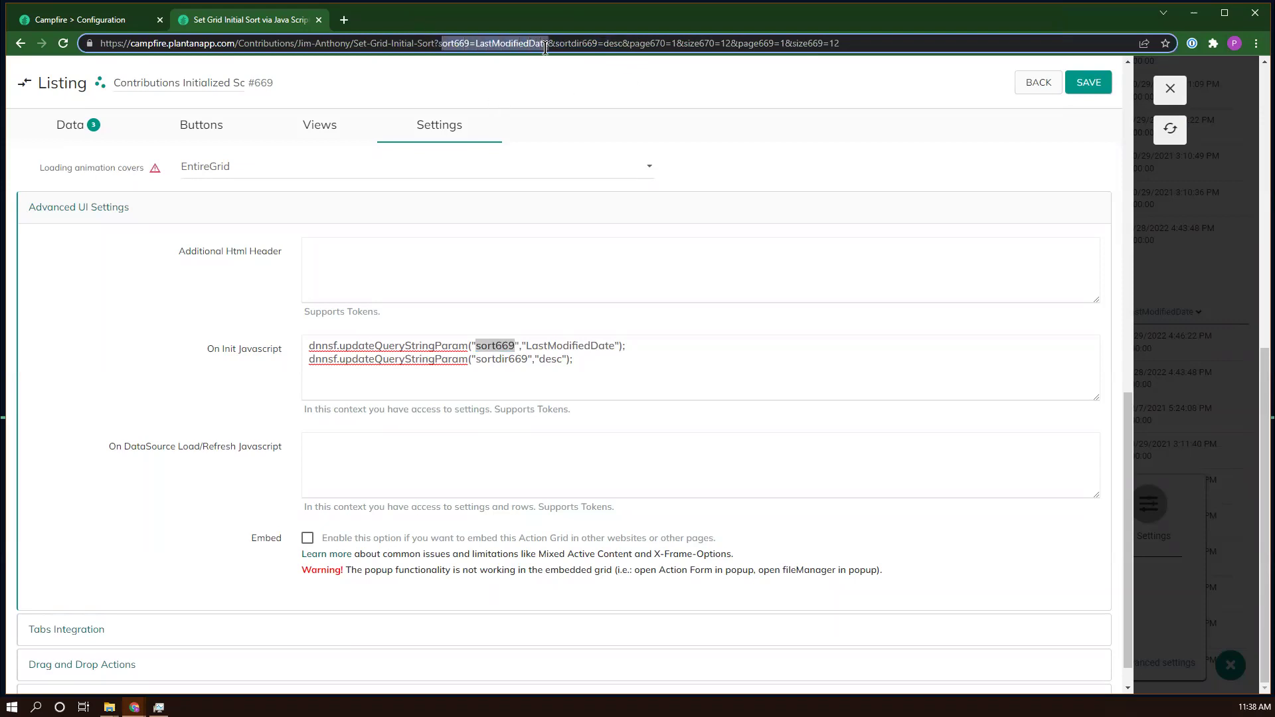
{"action": "left_click", "coordinate": [1117, 230]}
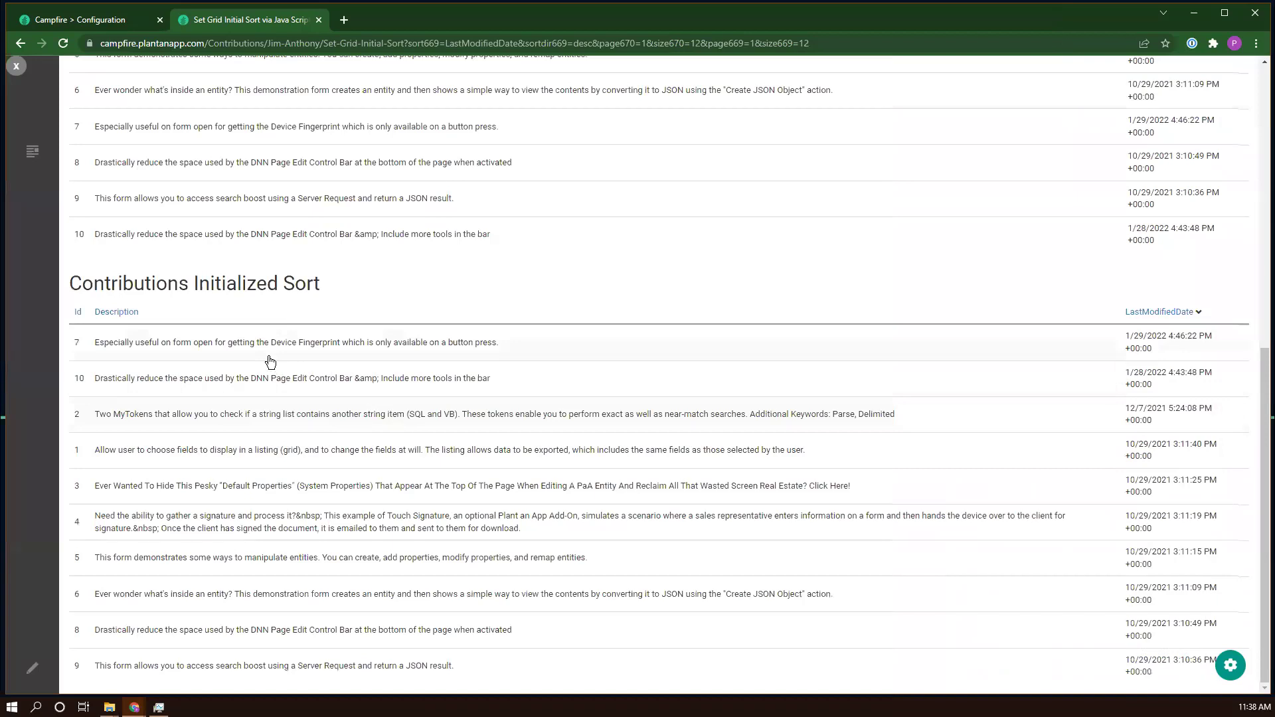
Sort the Contributions Datasource Sort grid by Description and highlight the sort670=Description parameter in the page URL.
{"action": "scroll", "coordinate": [322, 346], "scroll_direction": "up", "scroll_amount": 3}
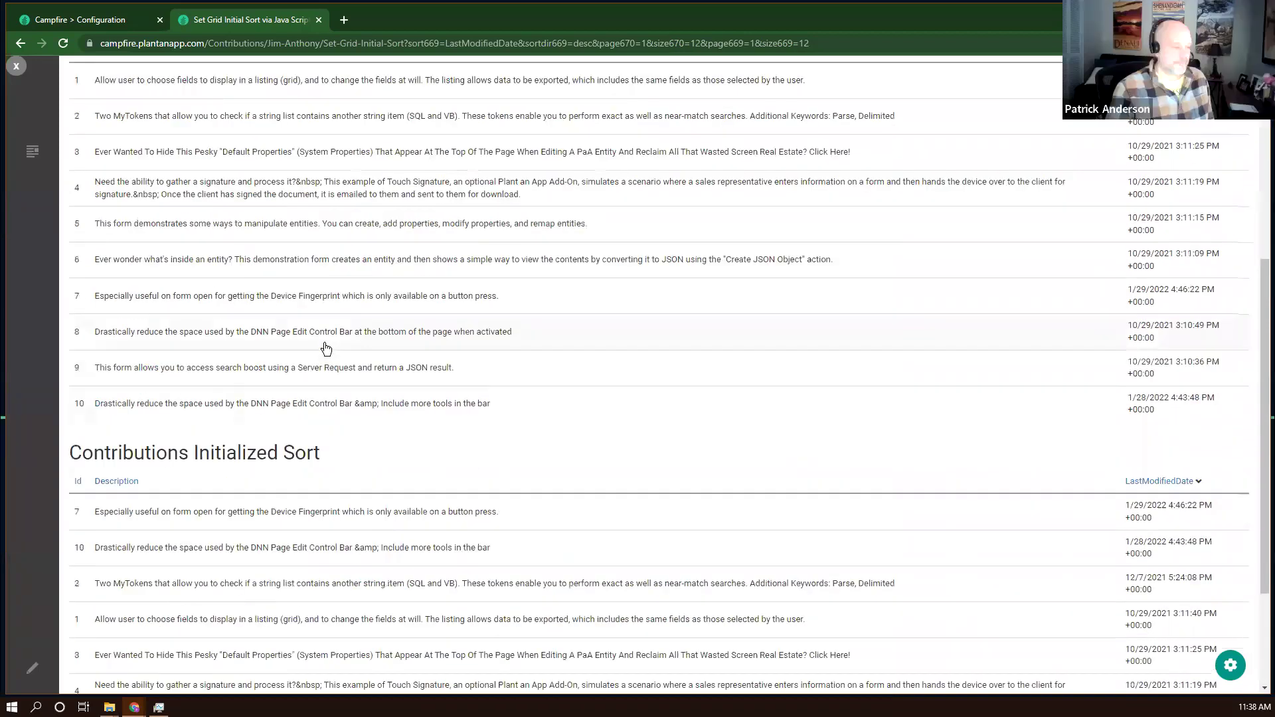
{"action": "scroll", "coordinate": [327, 347], "scroll_direction": "up", "scroll_amount": 3}
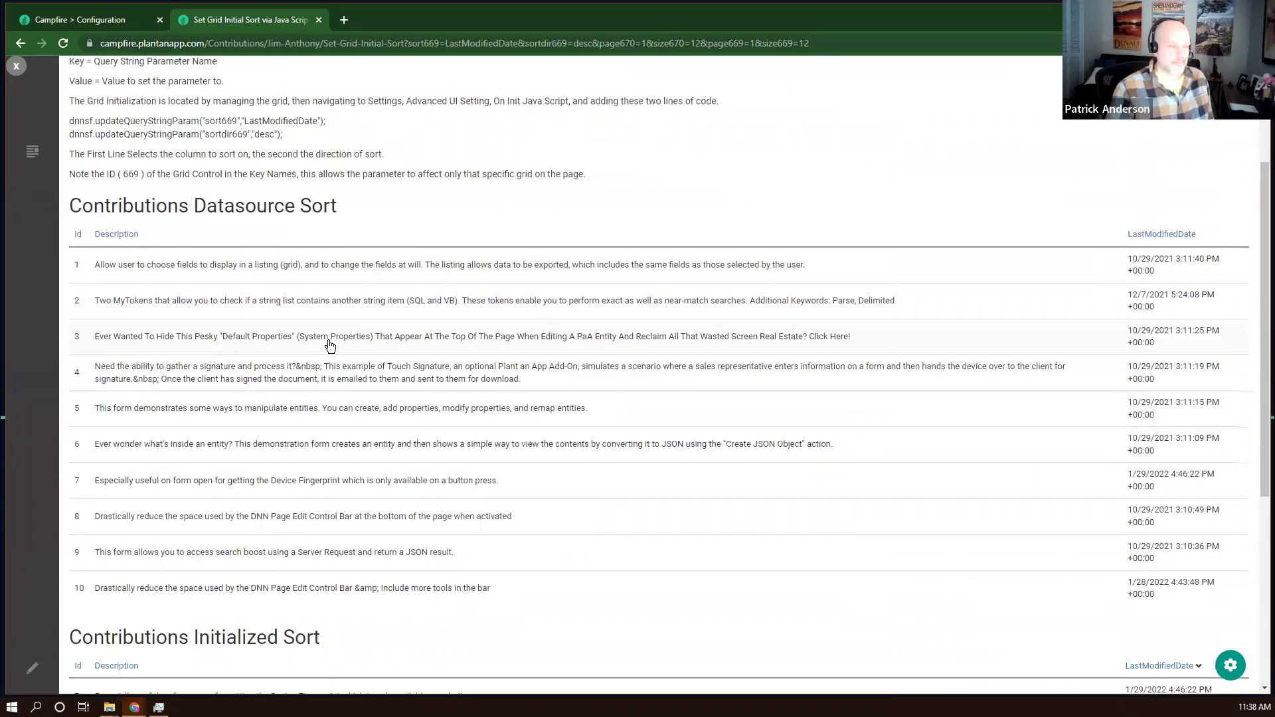
{"action": "left_click", "coordinate": [97, 234]}
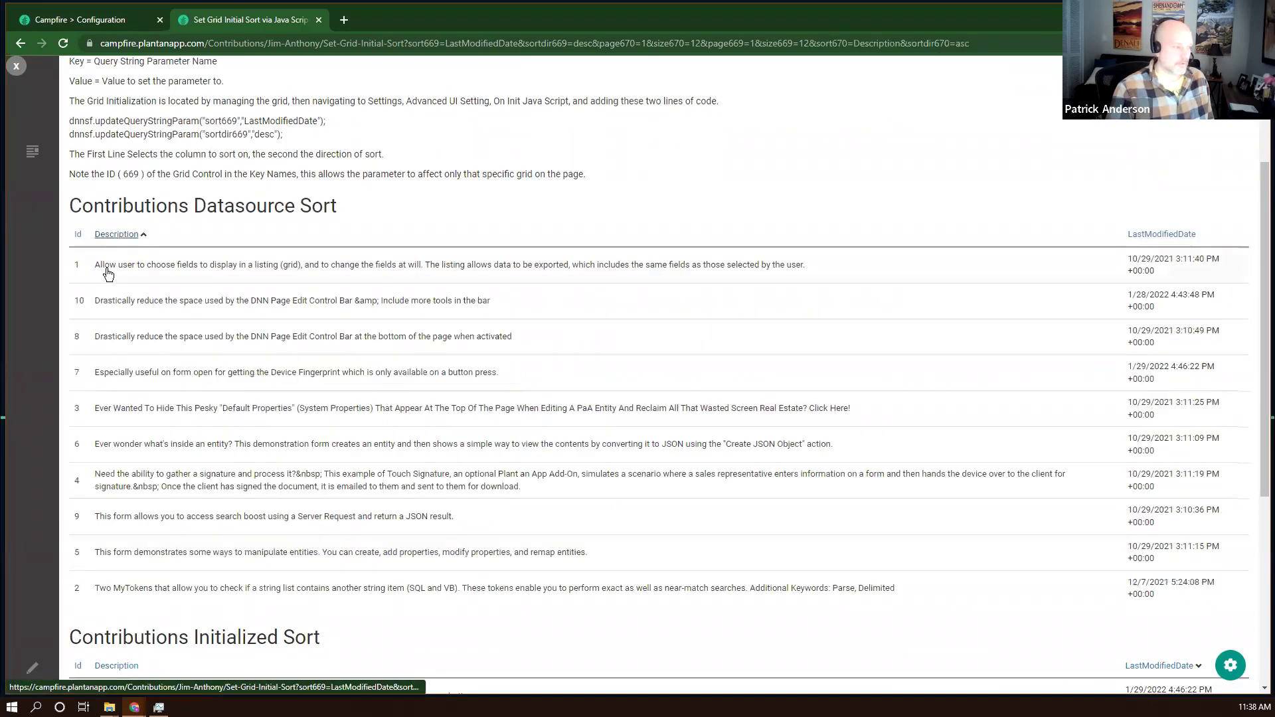
{"action": "left_click", "coordinate": [819, 43]}
{"action": "left_click_drag", "start_coordinate": [868, 42], "coordinate": [931, 43]}
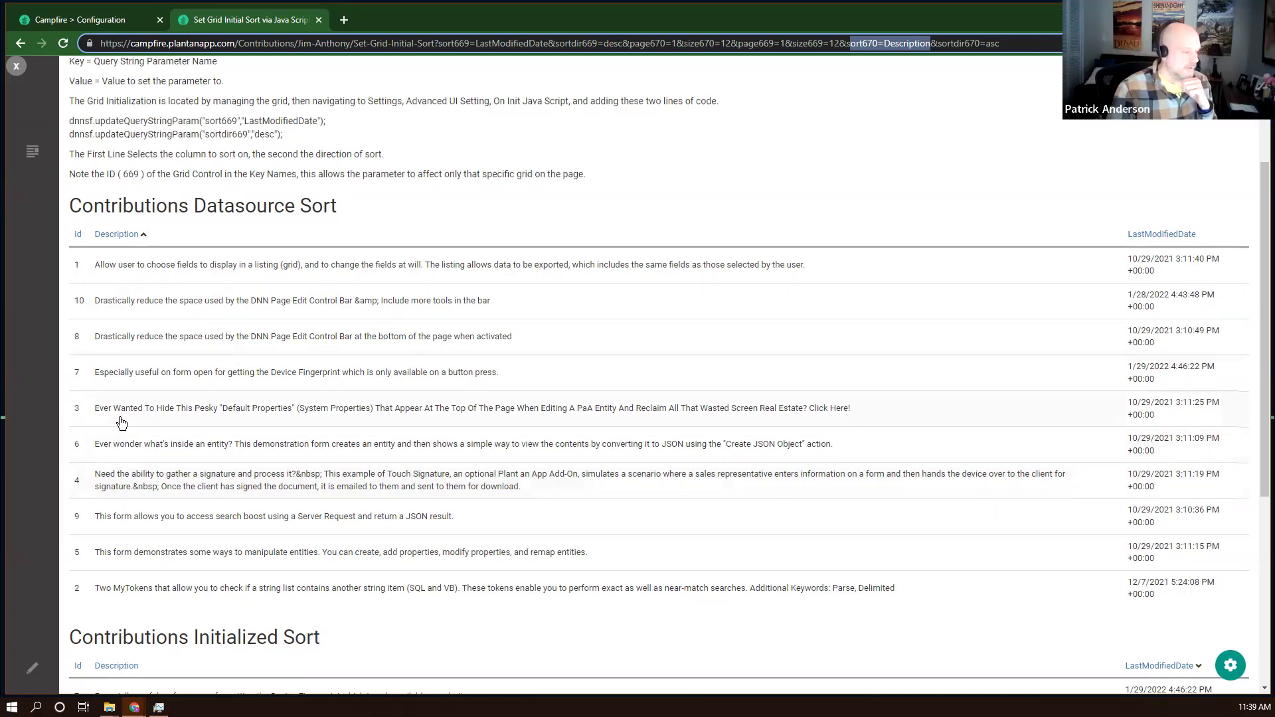
{"action": "left_click", "coordinate": [848, 46]}
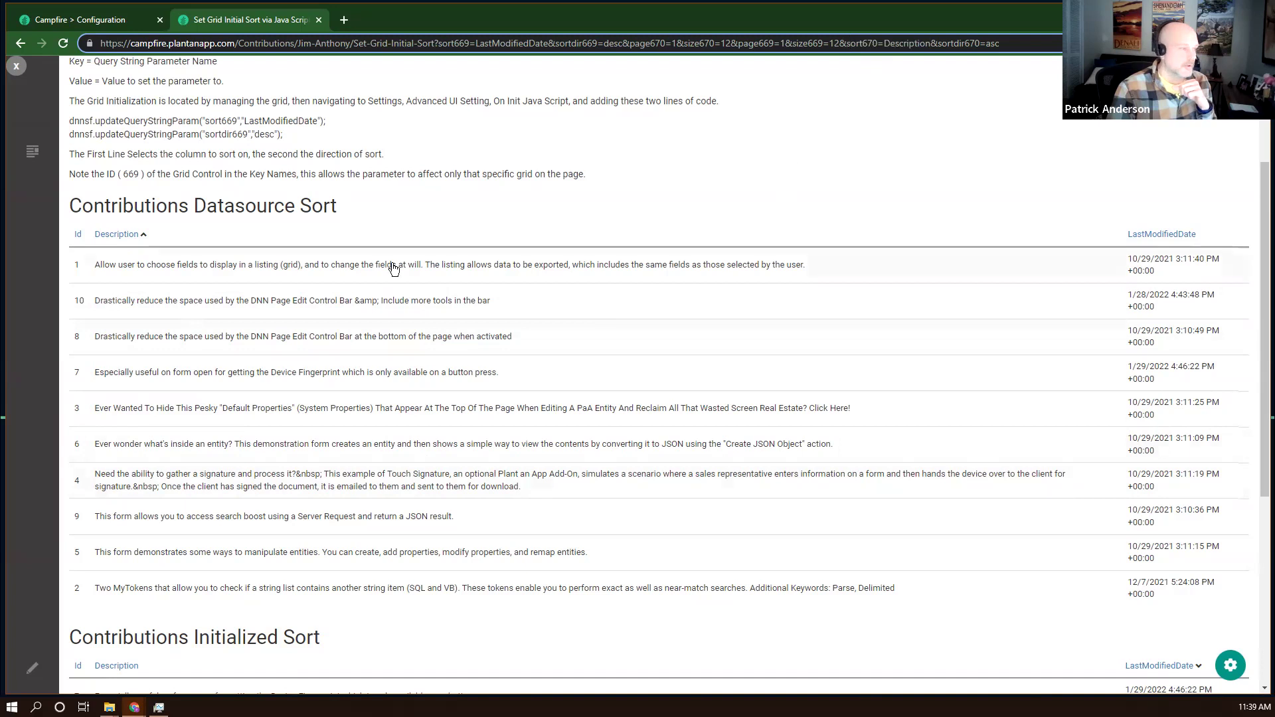
Sort the Contributions Datasource Sort grid by LastModifiedDate ascending and highlight its sort column and sortdir670 parameter in the page URL.
{"action": "left_click", "coordinate": [1173, 236]}
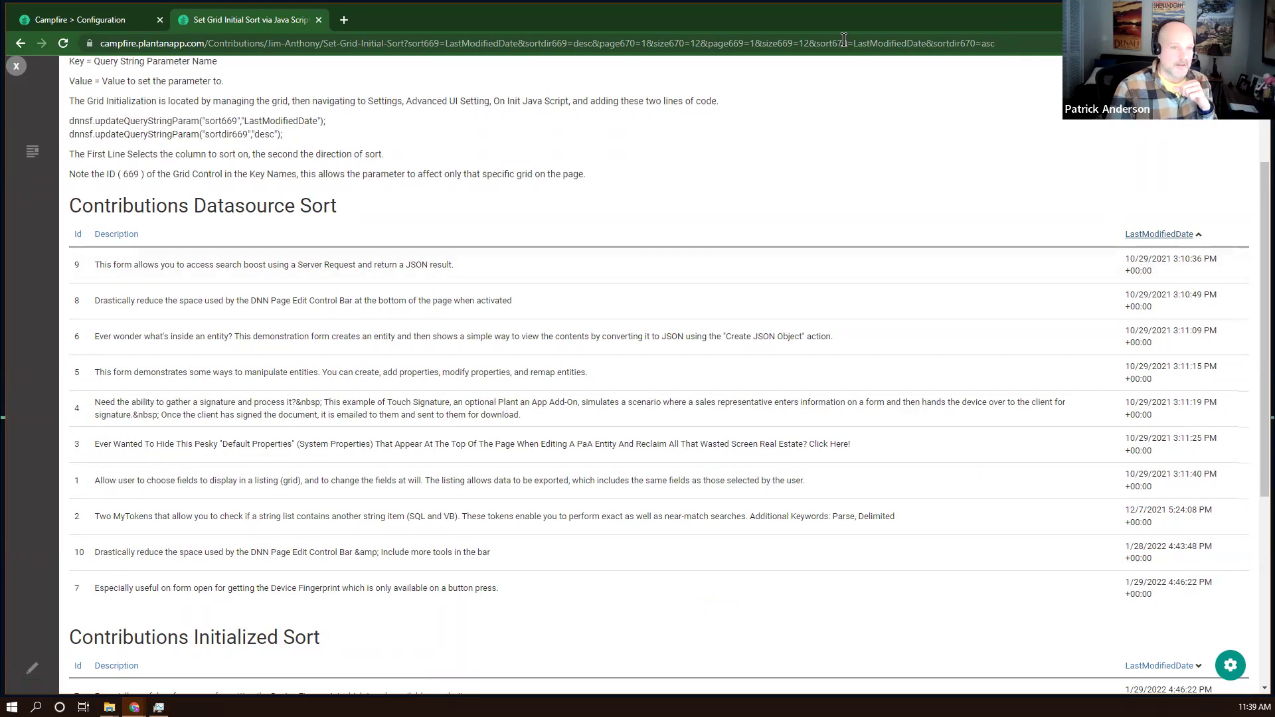
{"action": "left_click_drag", "start_coordinate": [855, 42], "coordinate": [978, 45]}
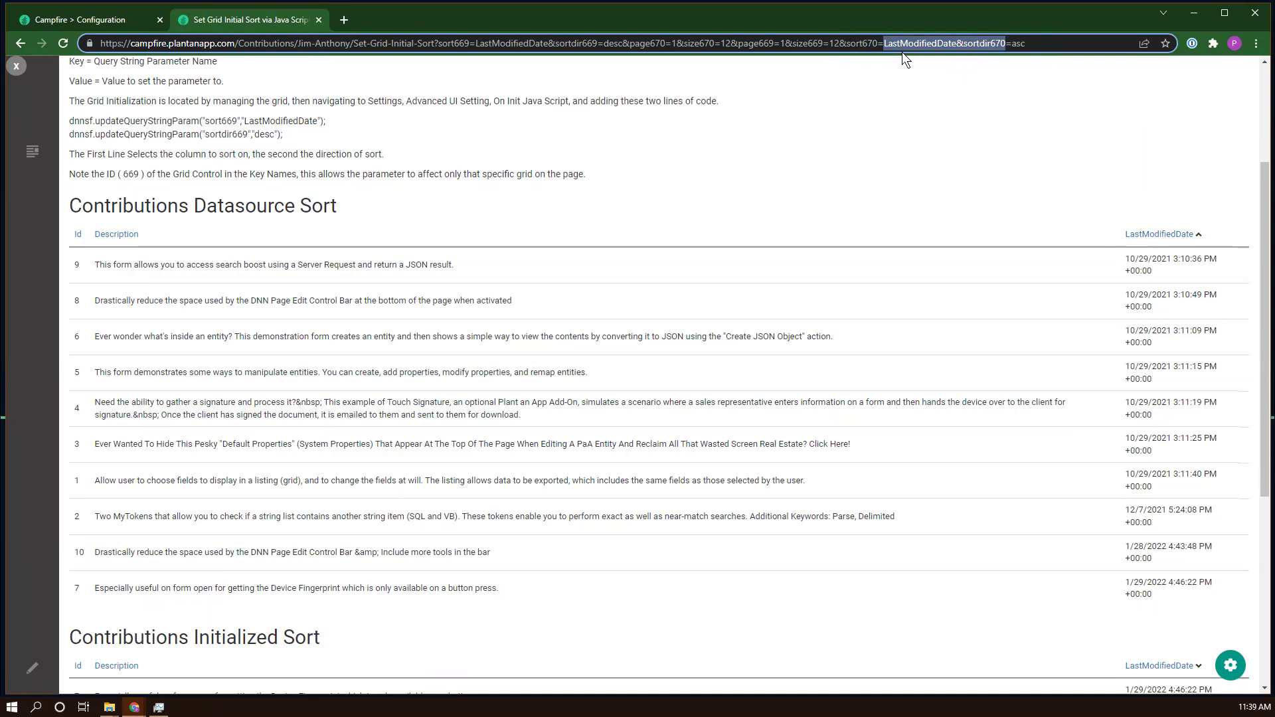
{"action": "left_click", "coordinate": [950, 44]}
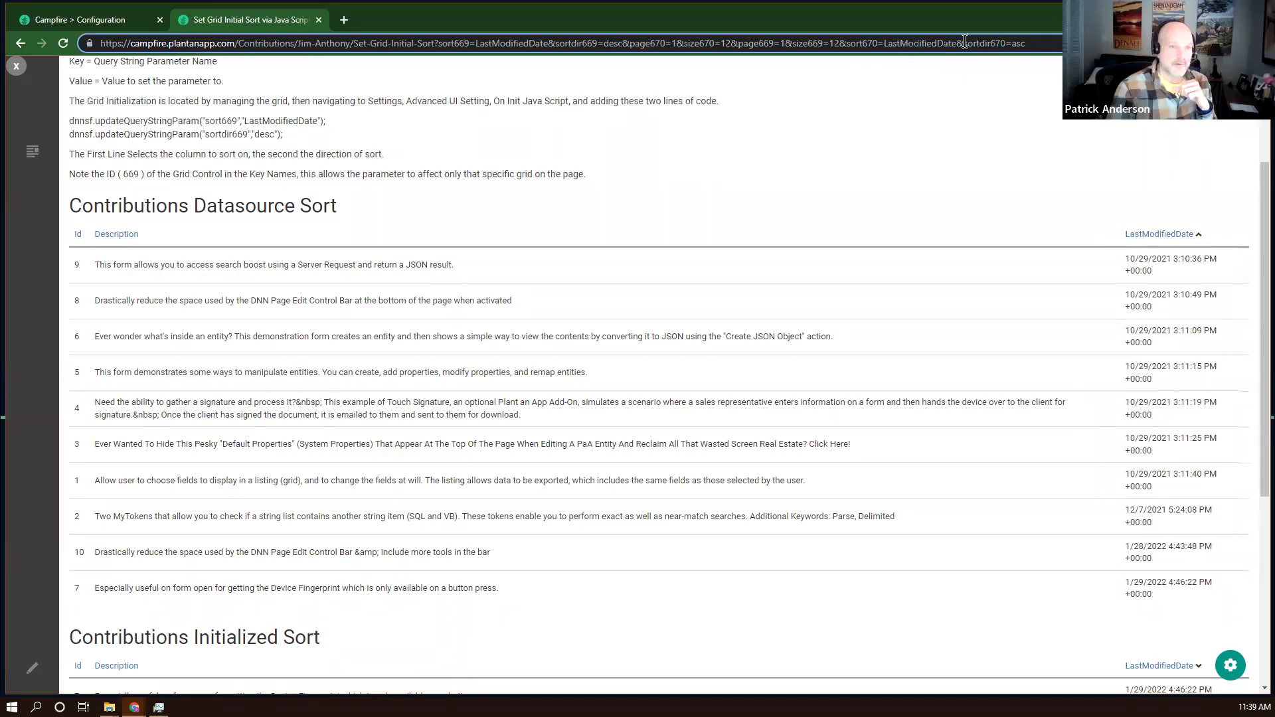
{"action": "left_click_drag", "start_coordinate": [964, 43], "coordinate": [1007, 43]}
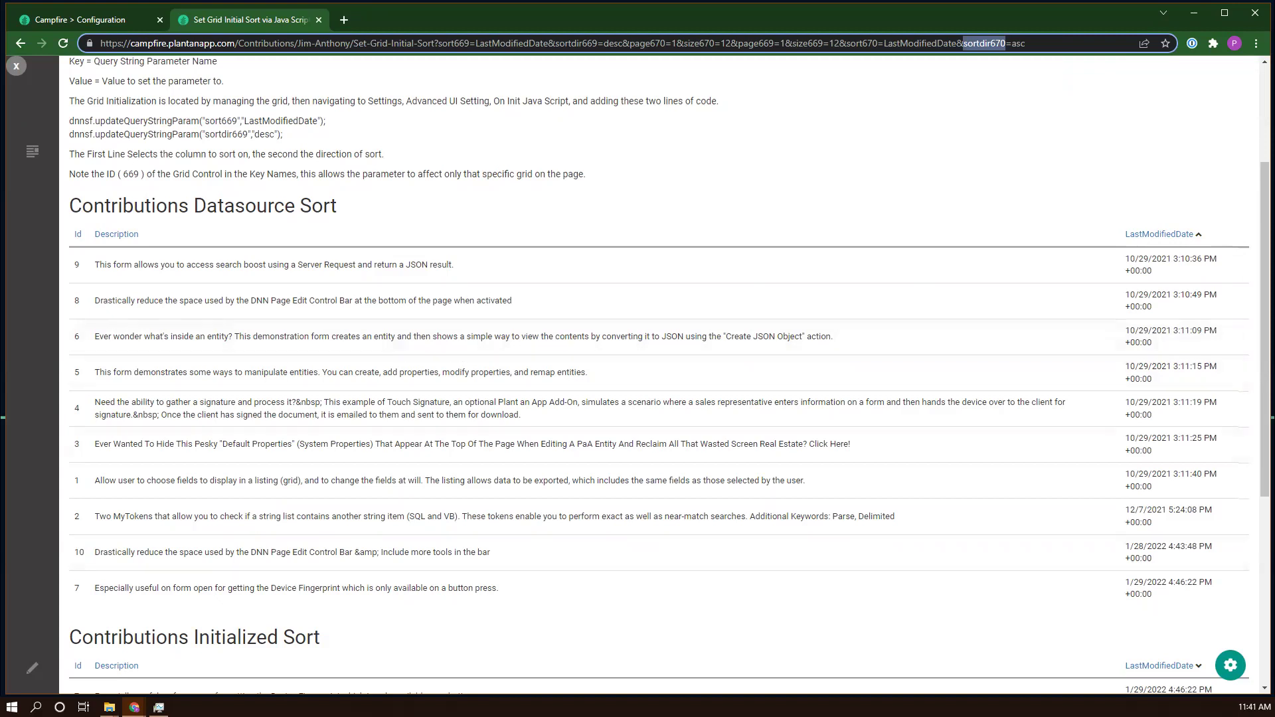
Switch to the Low-Code Campfire slideshow and advance to the slide about presenting a solution and next week's topics.
{"action": "mouse_move", "coordinate": [110, 707]}
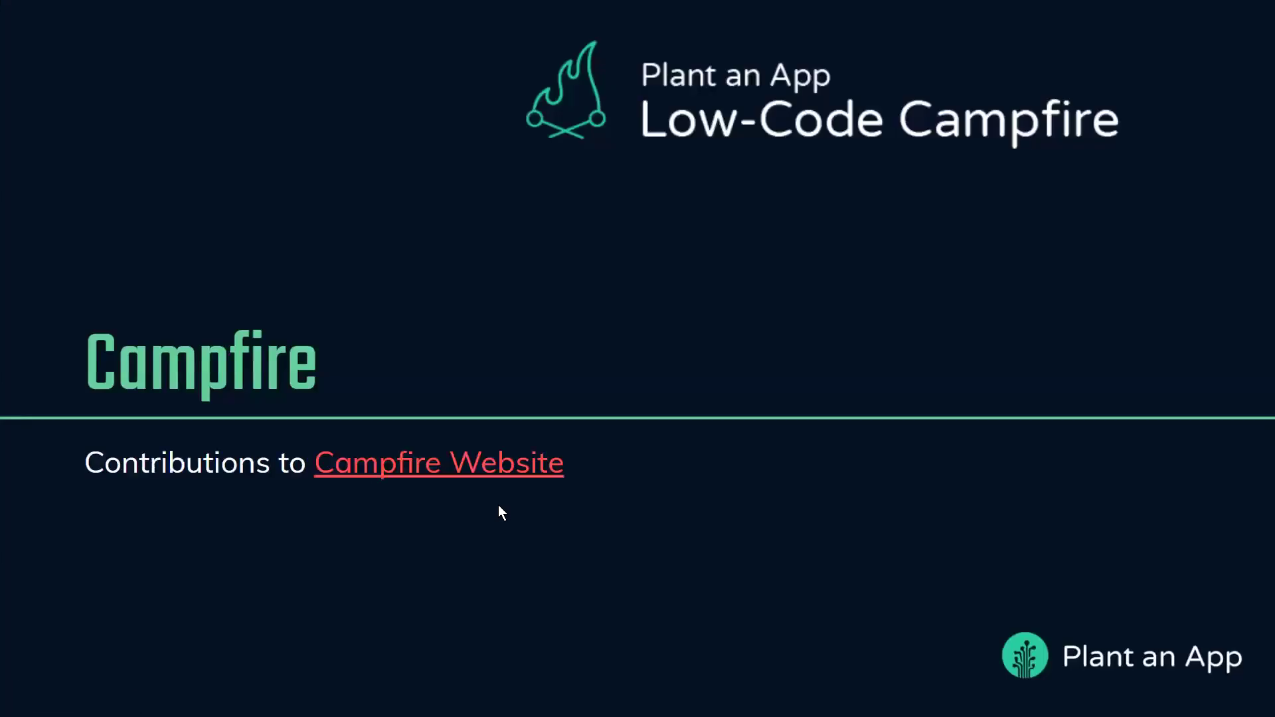
{"action": "key", "text": "Right"}
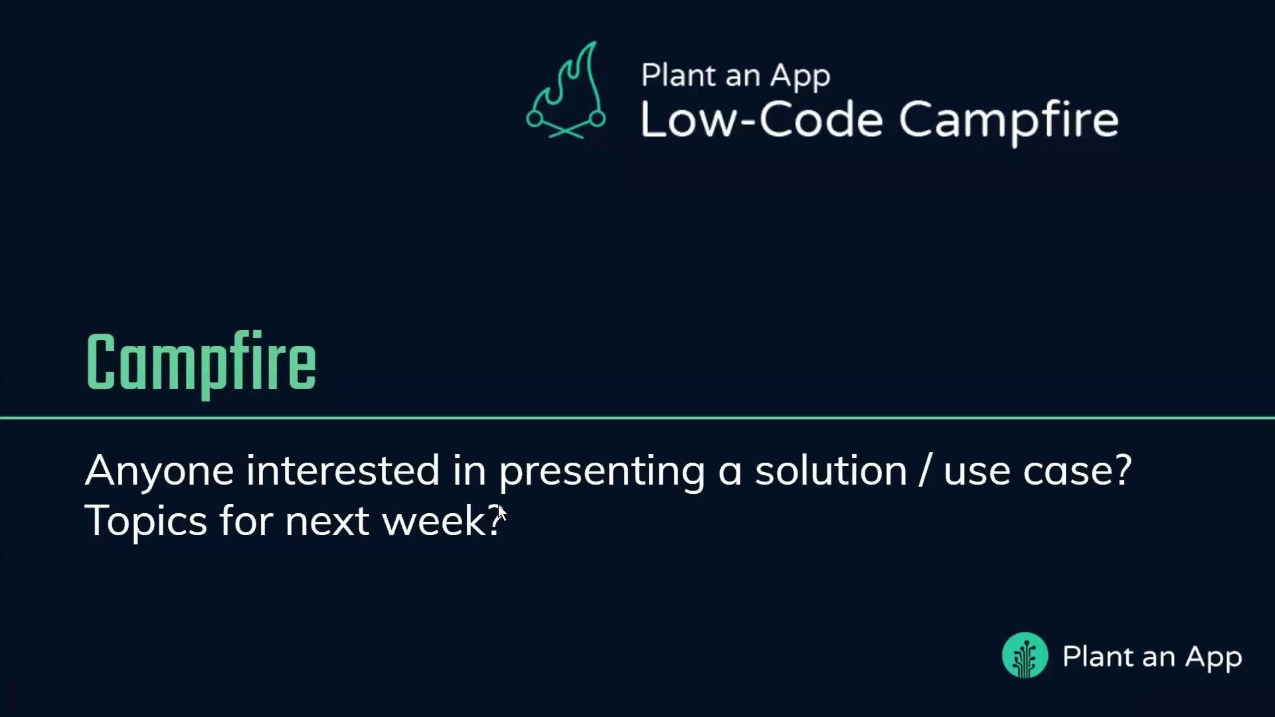
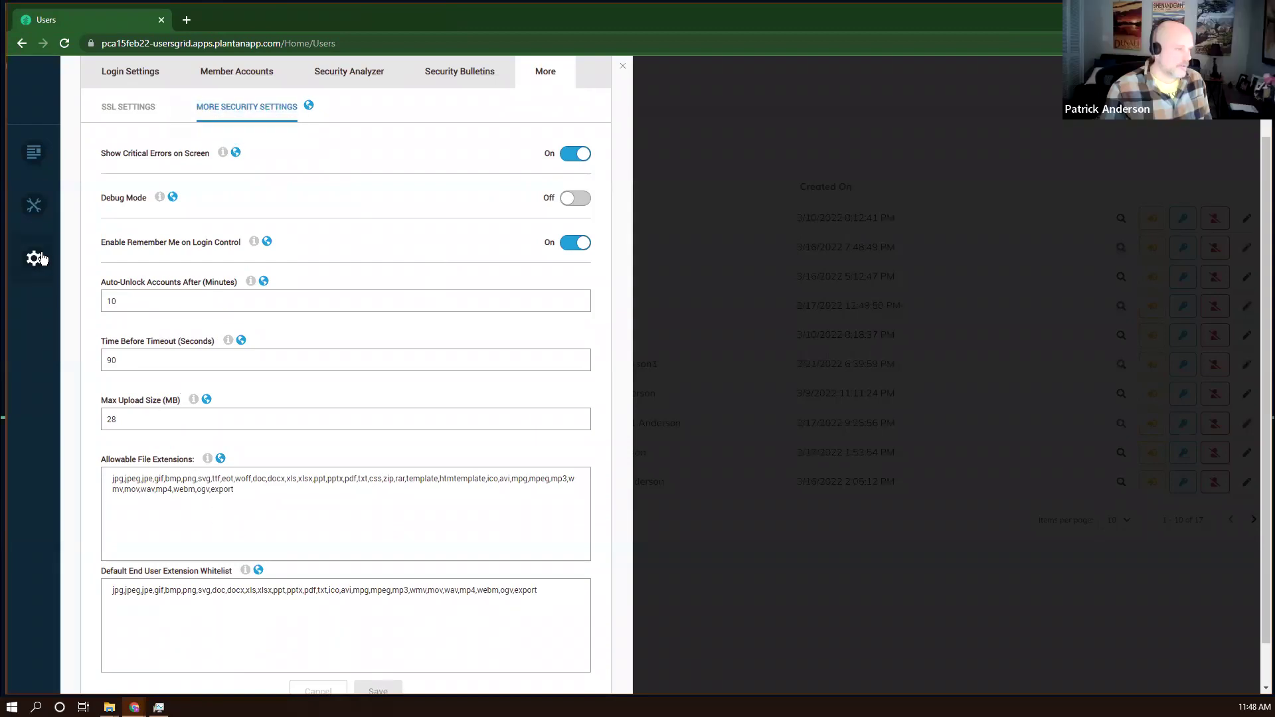
View the Site Settings of the UsersGrid site and return to the Security settings listing the allowable file extensions.
{"action": "mouse_move", "coordinate": [39, 259]}
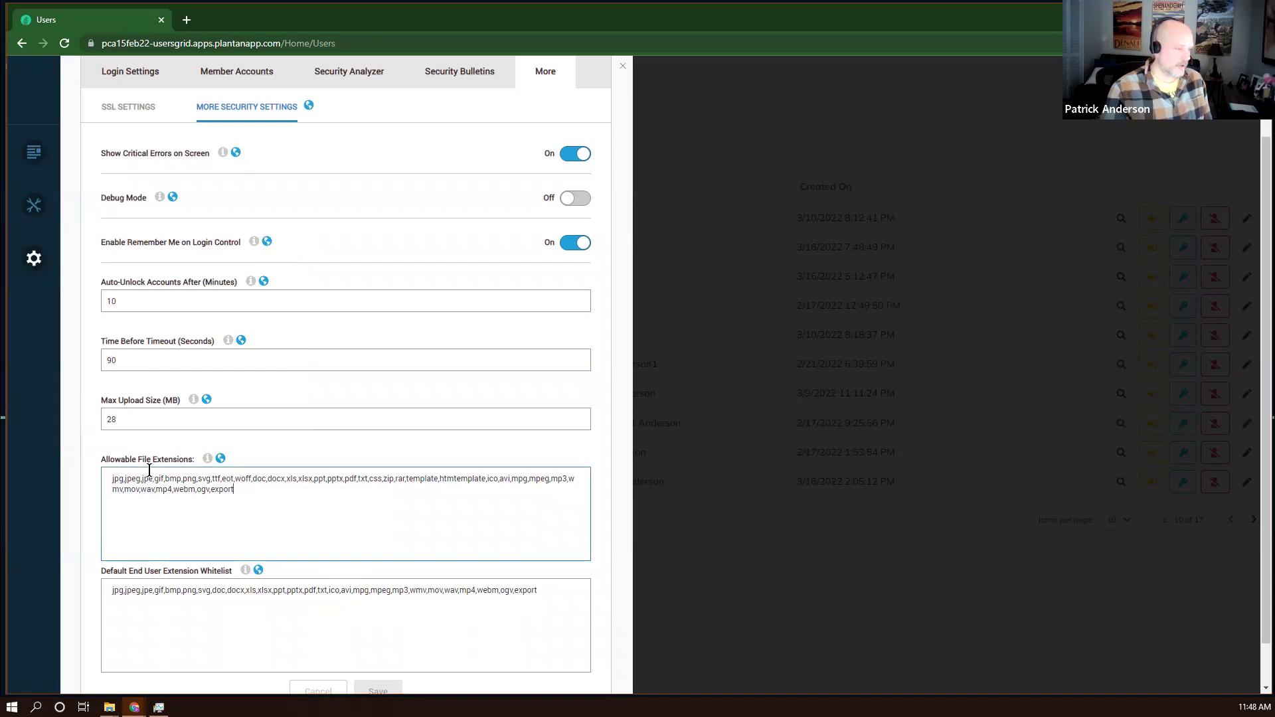
{"action": "mouse_move", "coordinate": [35, 262]}
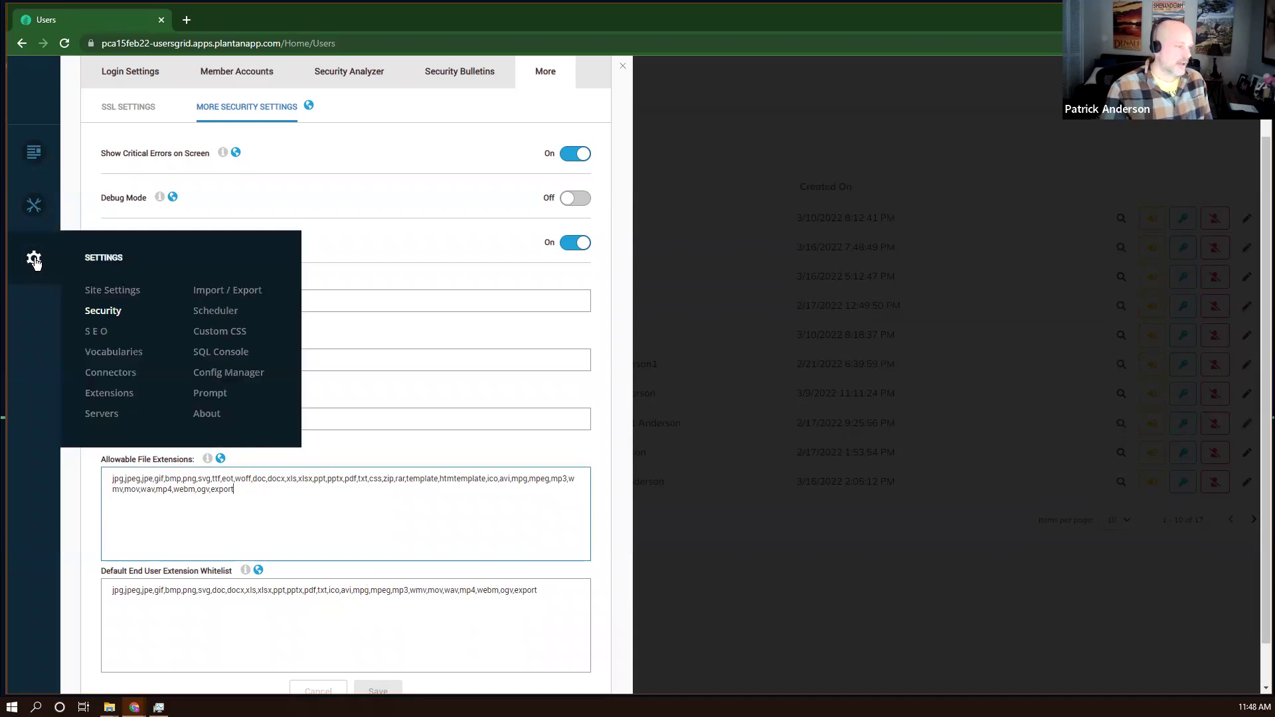
{"action": "left_click", "coordinate": [109, 295]}
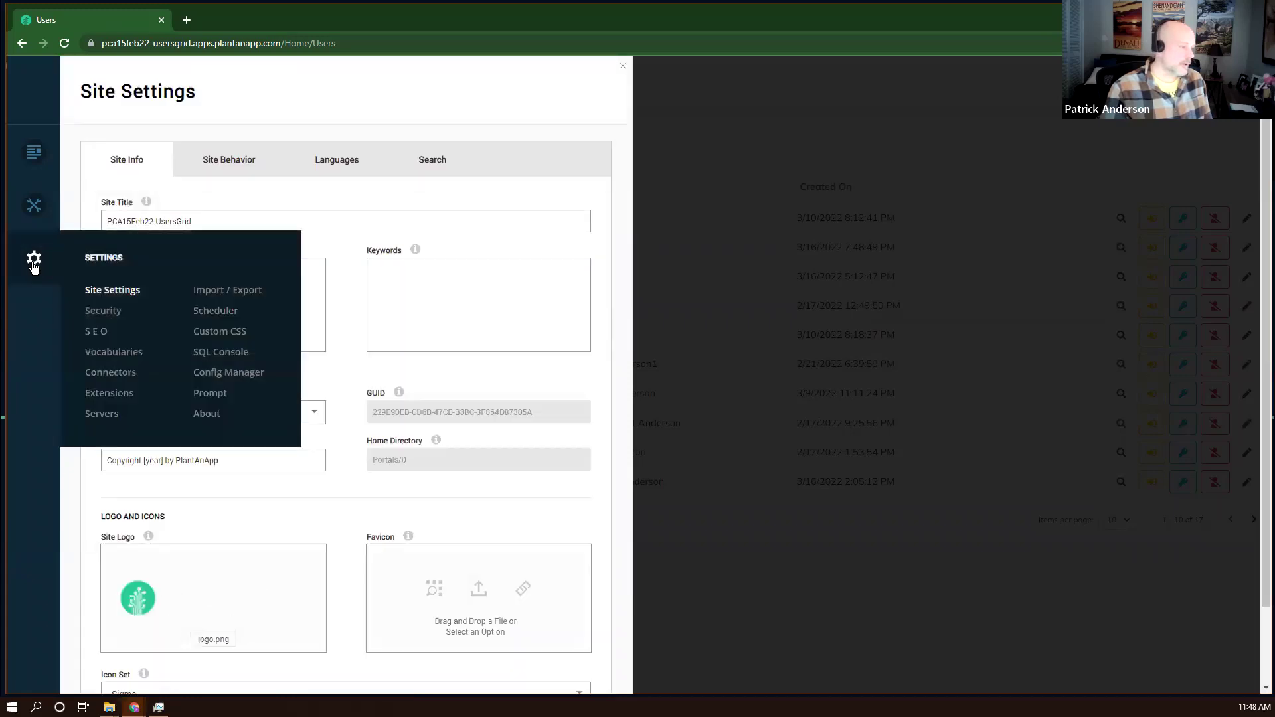
{"action": "left_click", "coordinate": [110, 310]}
Look through the Site Info settings and show the permitted file extension list in the additional Site Behavior settings.
{"action": "mouse_move", "coordinate": [23, 256]}
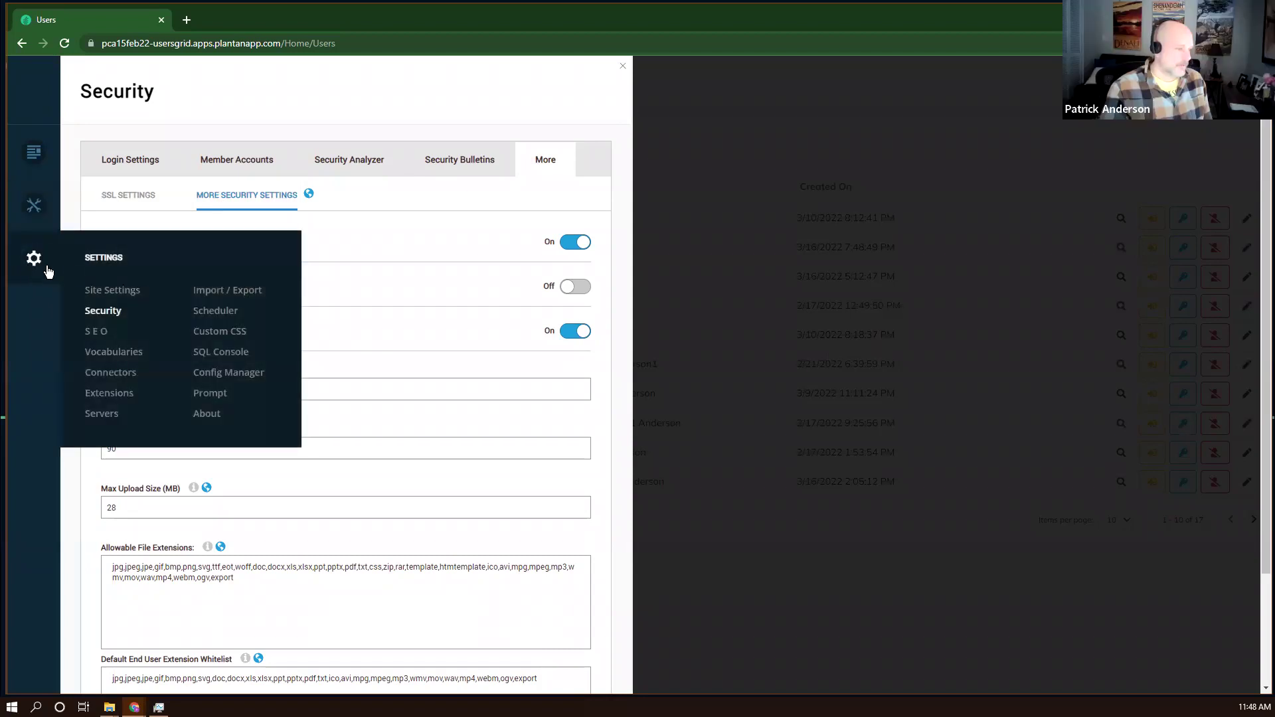
{"action": "left_click", "coordinate": [98, 290]}
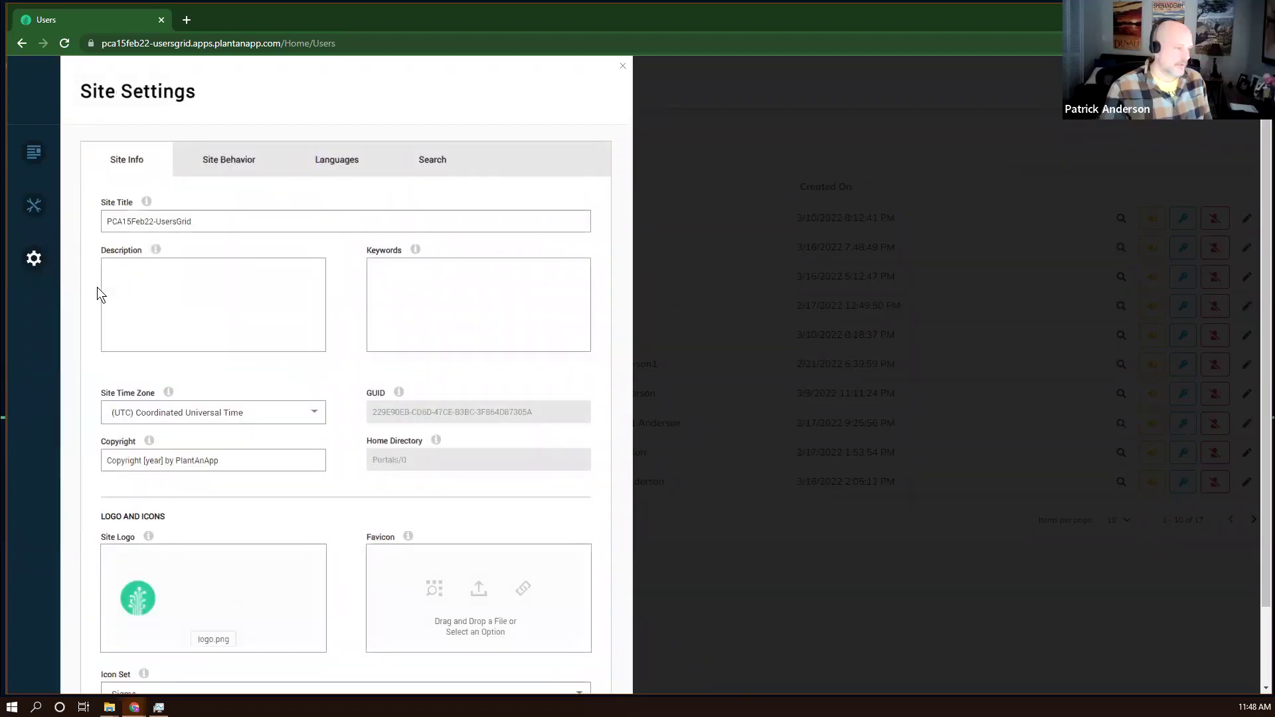
{"action": "scroll", "coordinate": [159, 411], "scroll_direction": "down", "scroll_amount": 2}
{"action": "scroll", "coordinate": [425, 248], "scroll_direction": "up", "scroll_amount": 2}
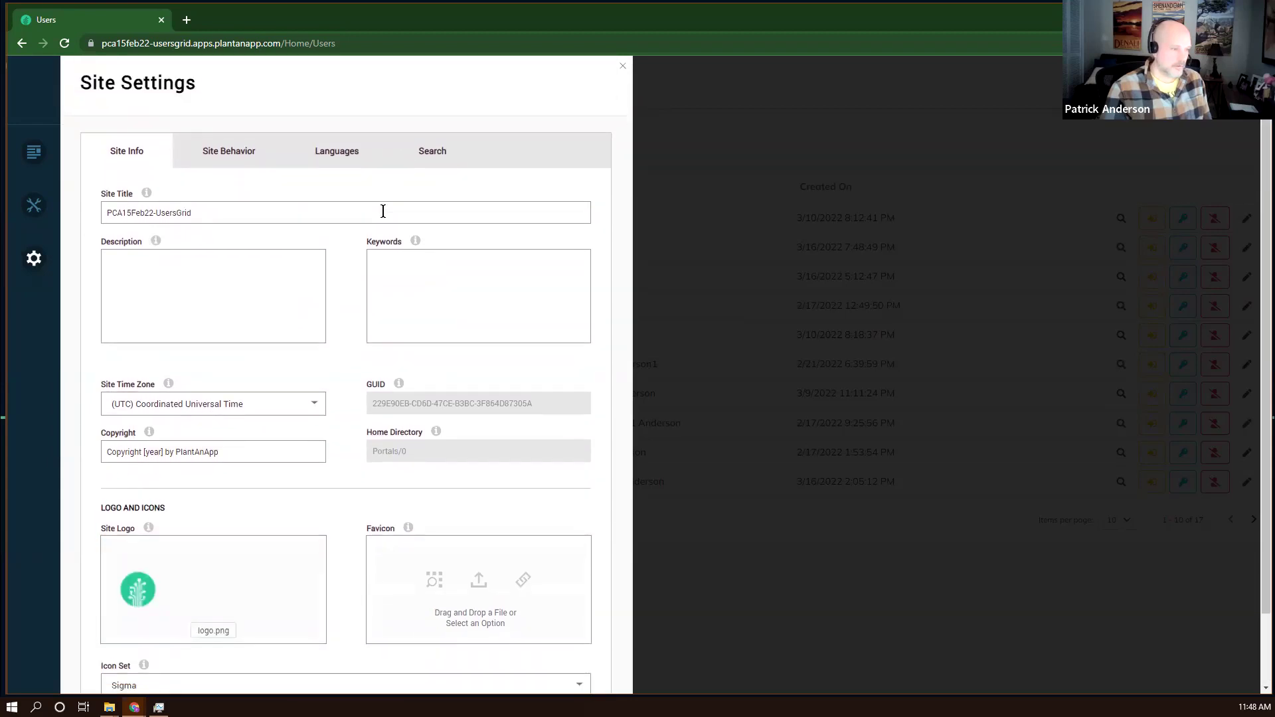
{"action": "scroll", "coordinate": [383, 211], "scroll_direction": "down", "scroll_amount": 2}
{"action": "scroll", "coordinate": [383, 211], "scroll_direction": "up", "scroll_amount": 2}
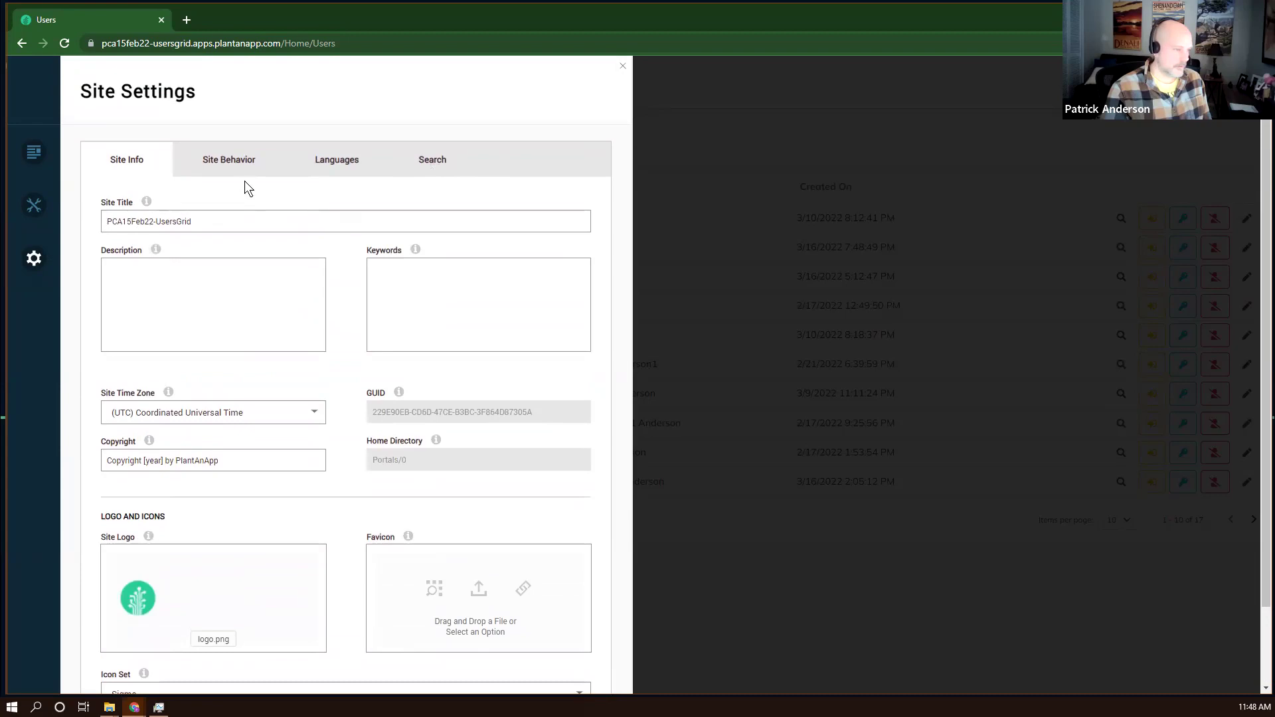
{"action": "left_click", "coordinate": [238, 162]}
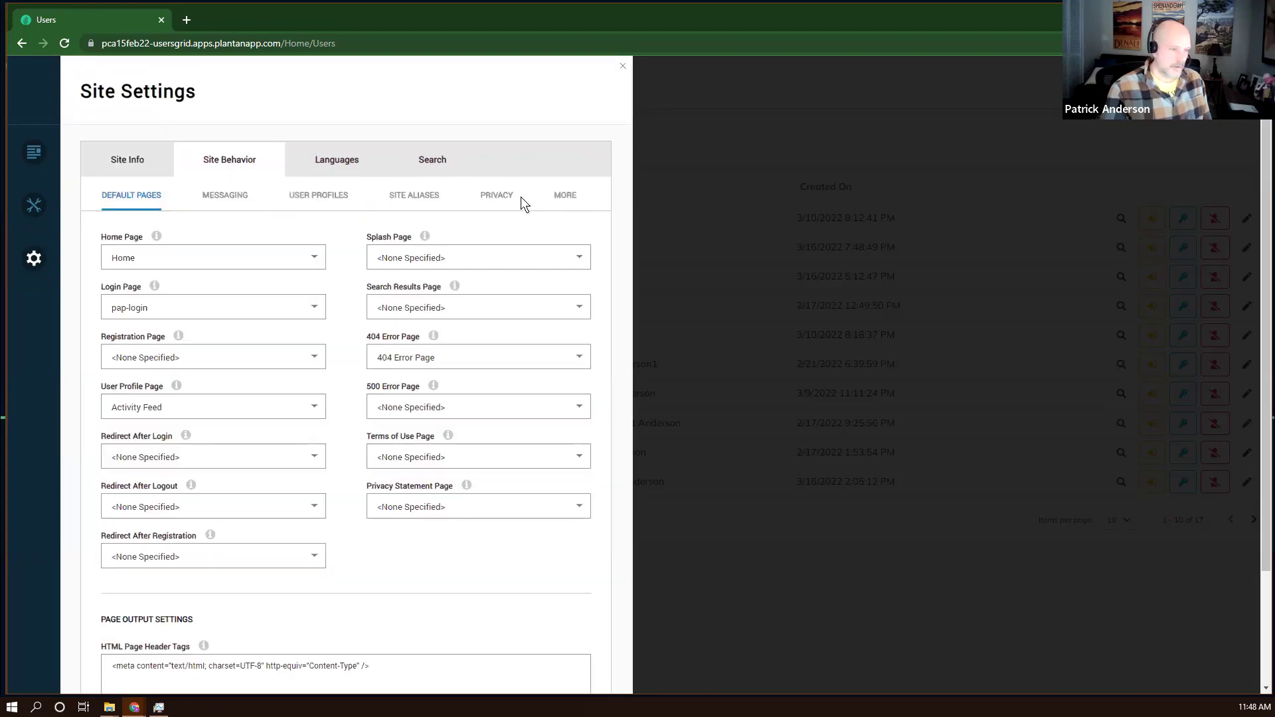
{"action": "left_click", "coordinate": [565, 200]}
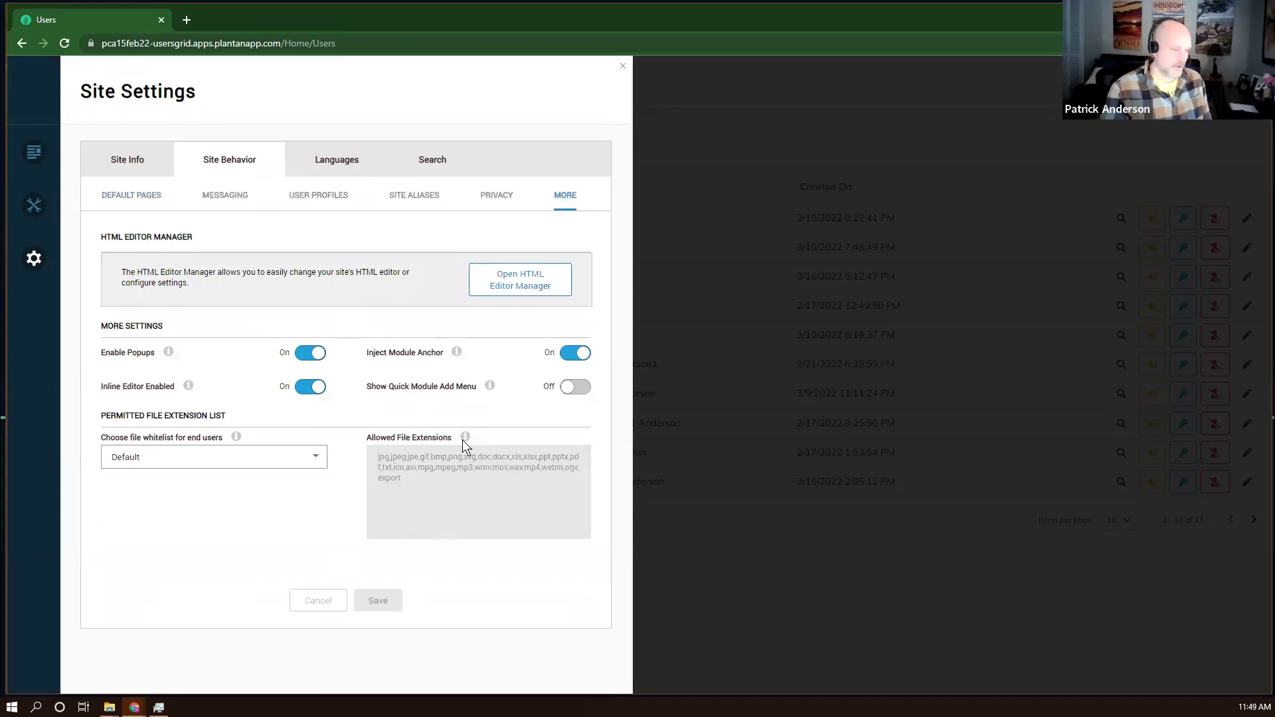
Set the file whitelist for end users to Custom and show the available whitelist choices again.
{"action": "left_click", "coordinate": [315, 458]}
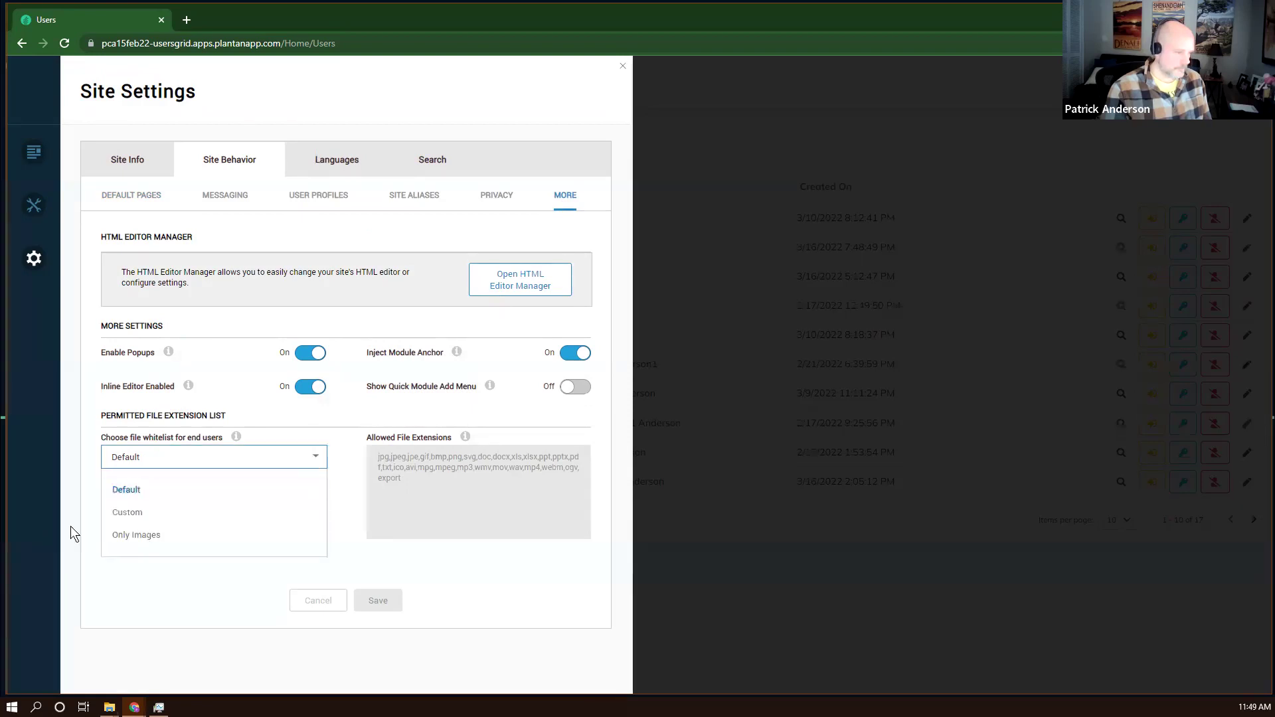
{"action": "left_click", "coordinate": [130, 514]}
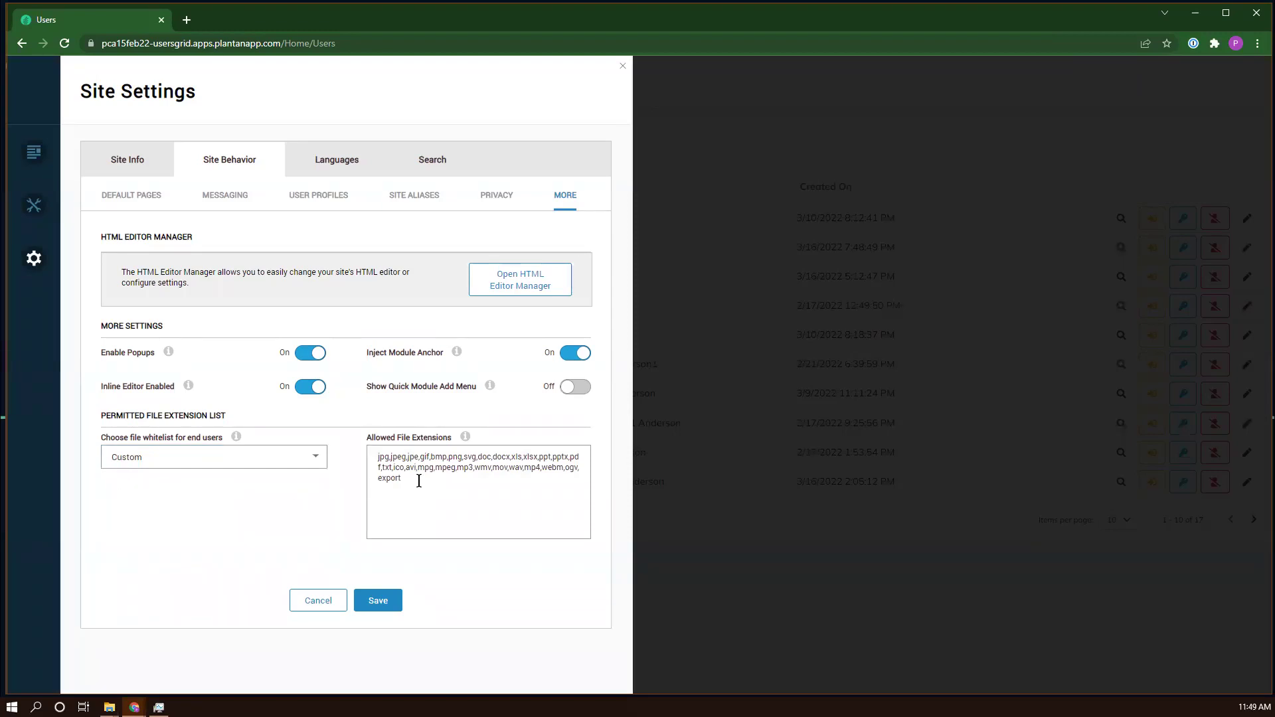
{"action": "left_click", "coordinate": [316, 457]}
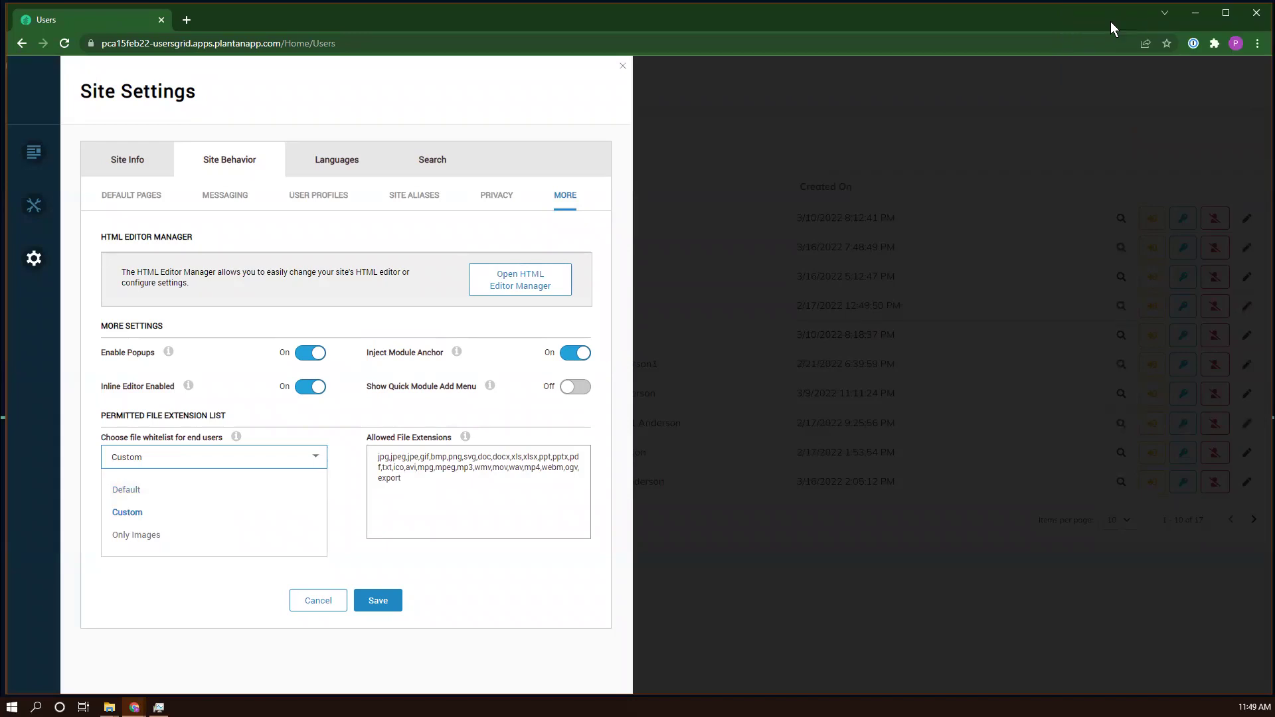
Move the Users browser window off this screen and switch back to the Low-Code Campfire slideshow.
{"action": "left_click_drag", "start_coordinate": [1111, 21], "coordinate": [1274, 22]}
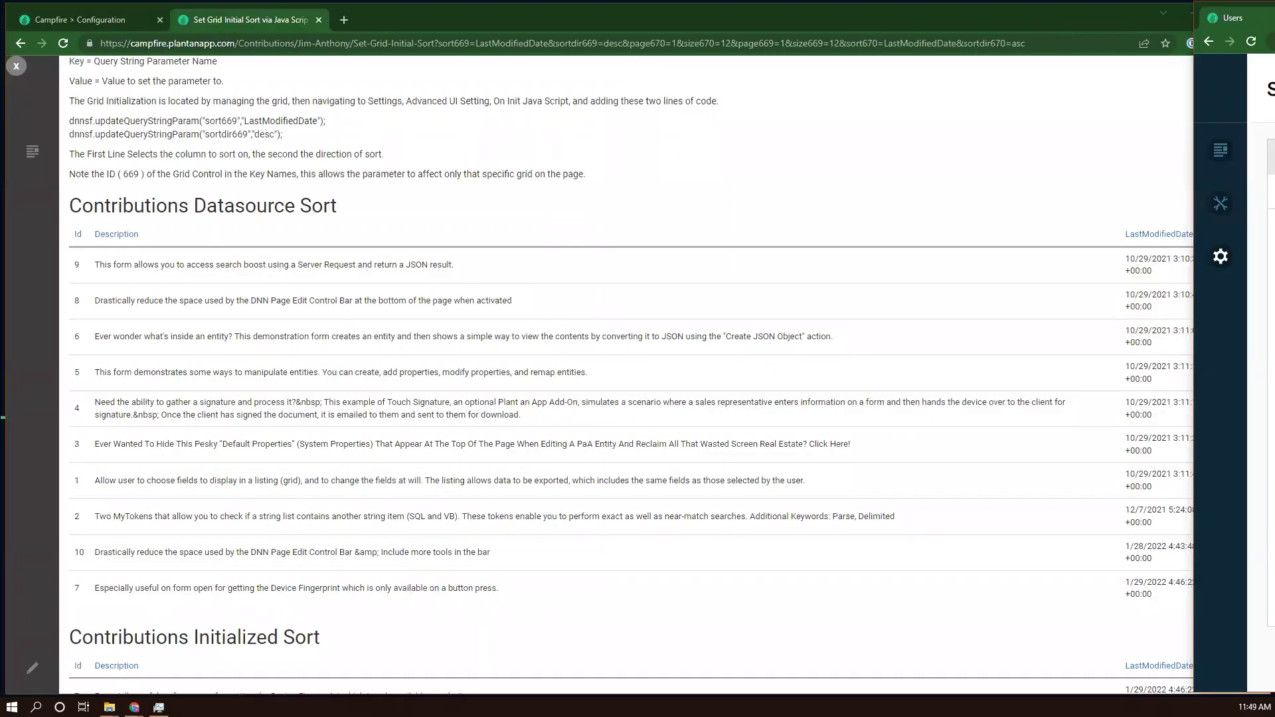
{"action": "key", "text": "alt+Tab"}
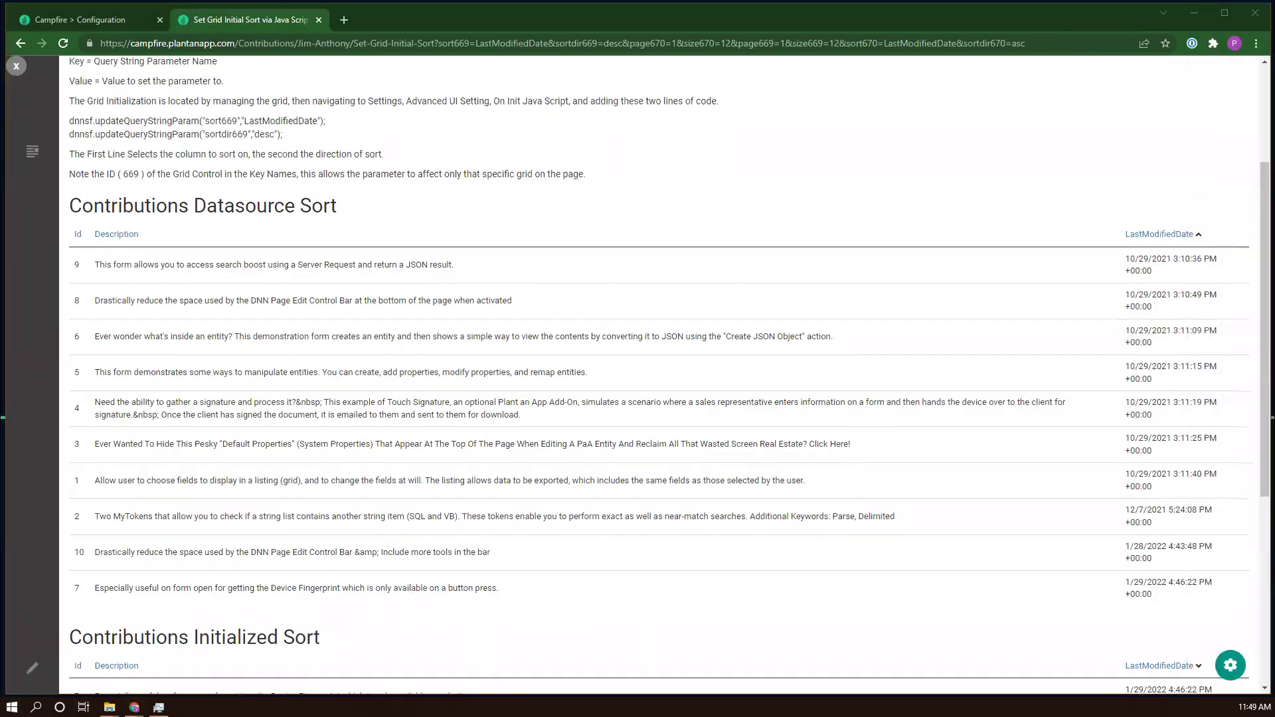
{"action": "mouse_move", "coordinate": [135, 708]}
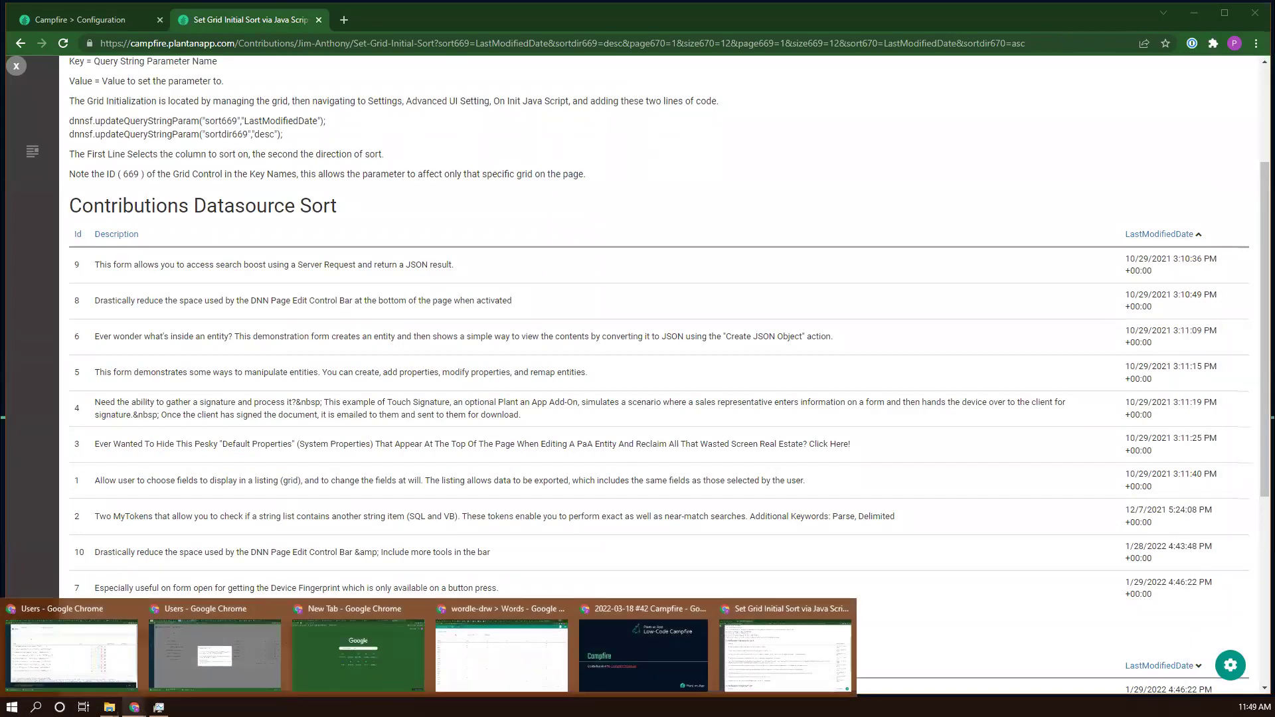
{"action": "left_click", "coordinate": [683, 655]}
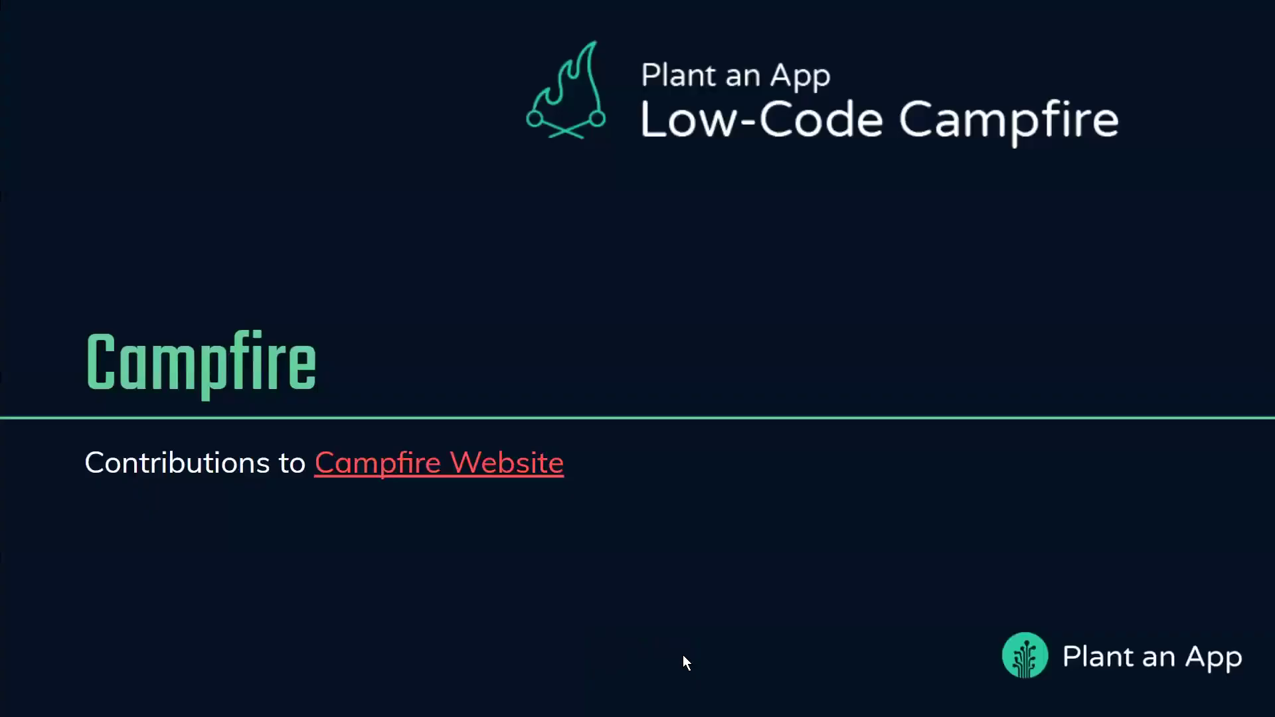